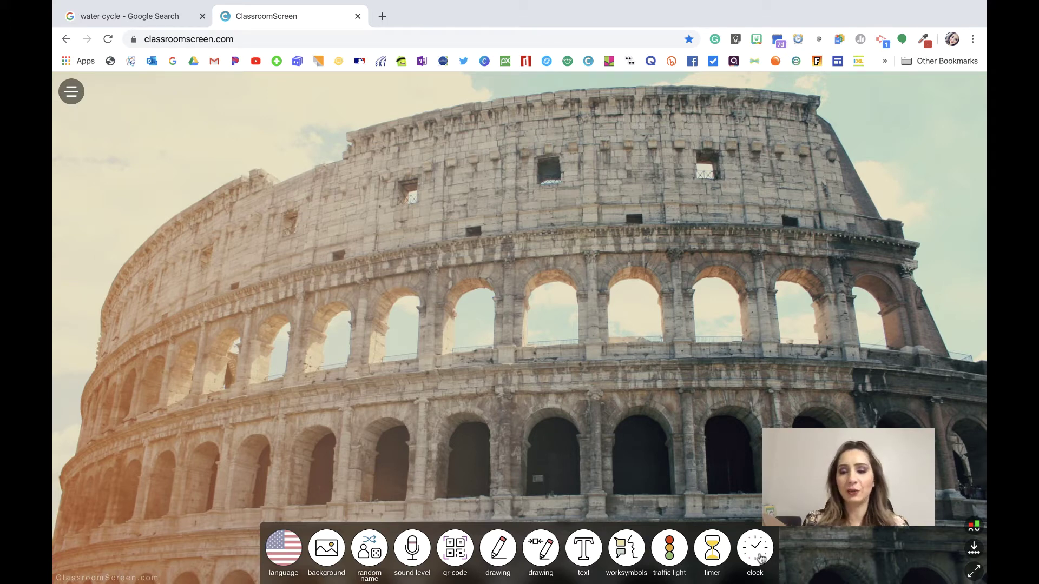
Step: Add a clock at top right with a March 19, 2020 calendar widget directly beneath it
left_click(759, 556)
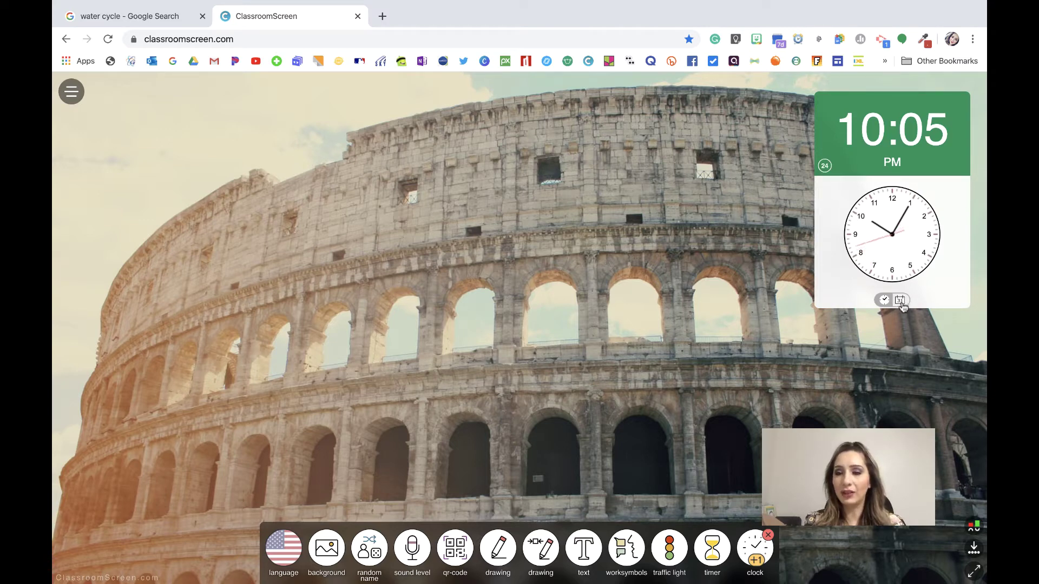
left_click(900, 301)
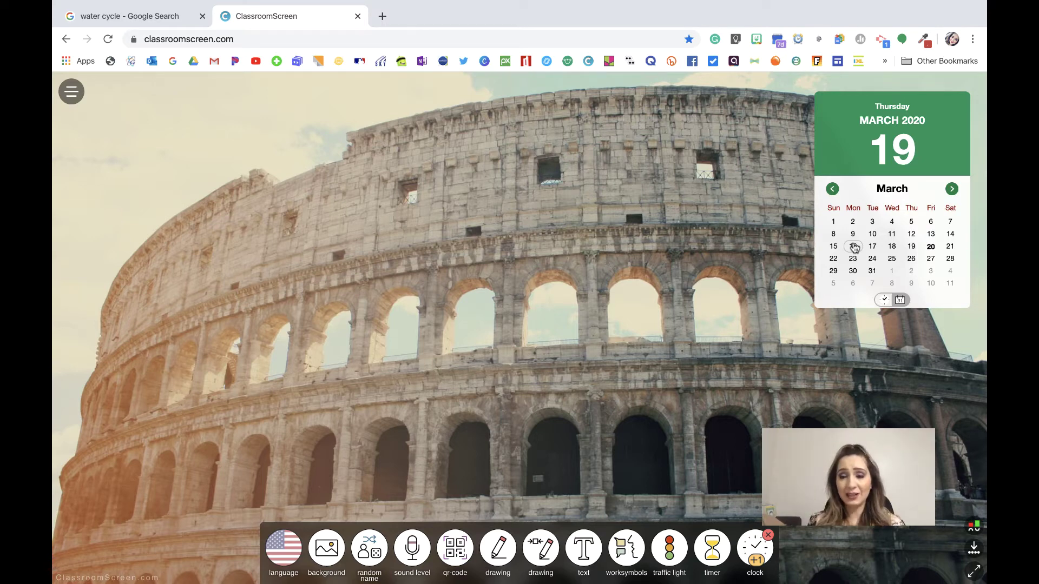
left_click(882, 301)
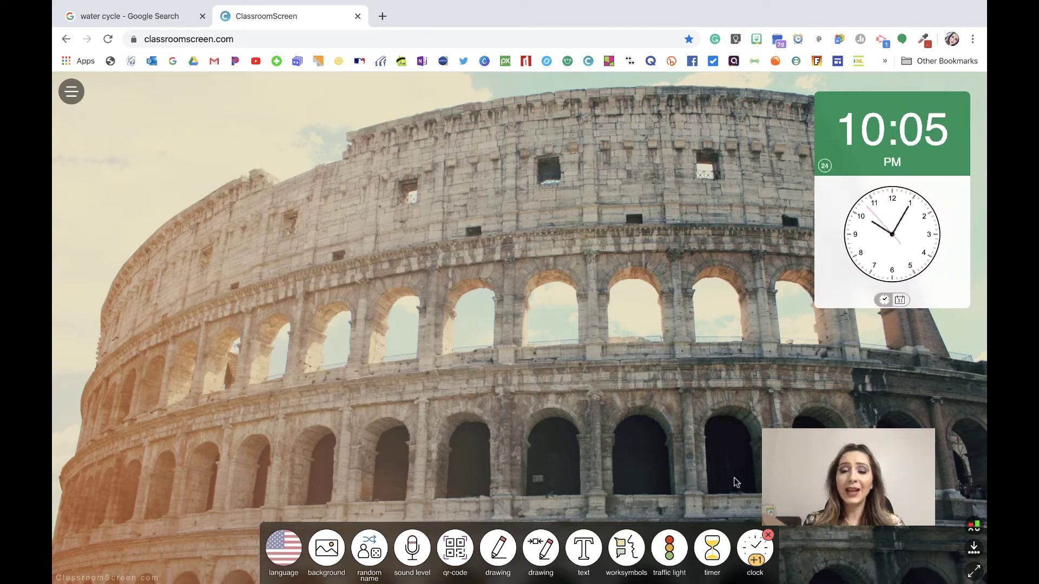
left_click(751, 550)
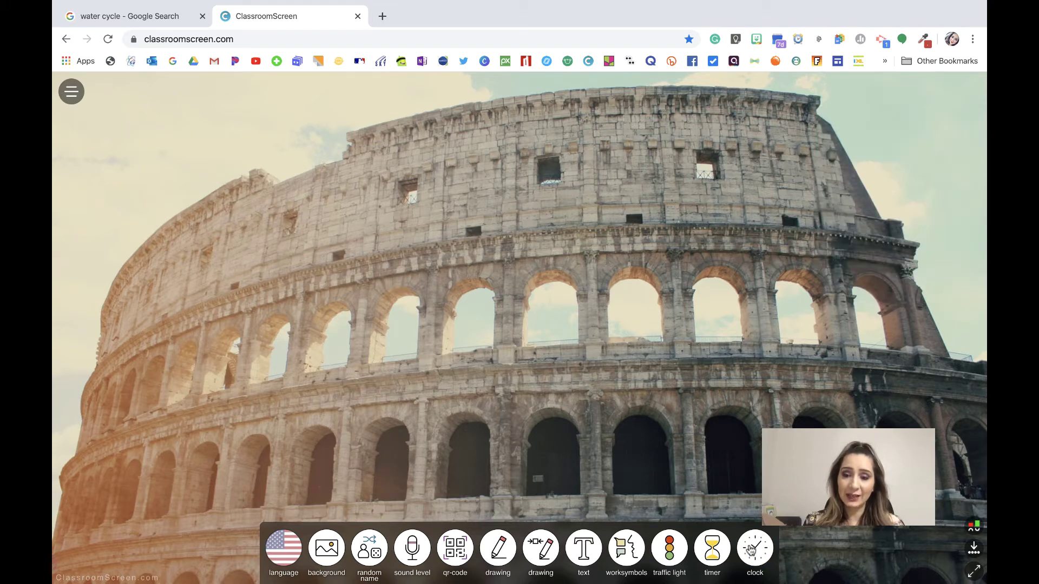
left_click(751, 550)
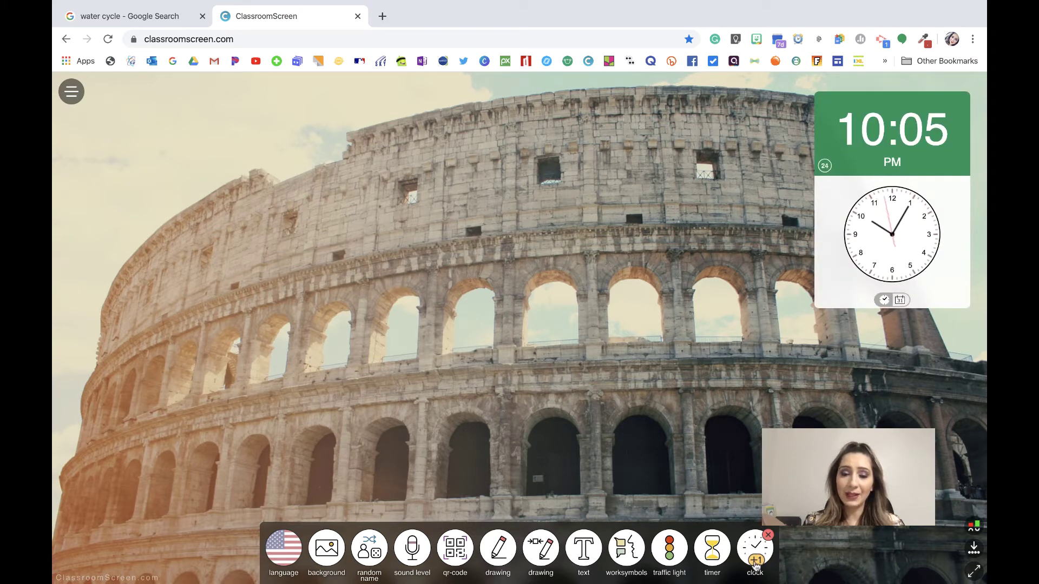
left_click(756, 561)
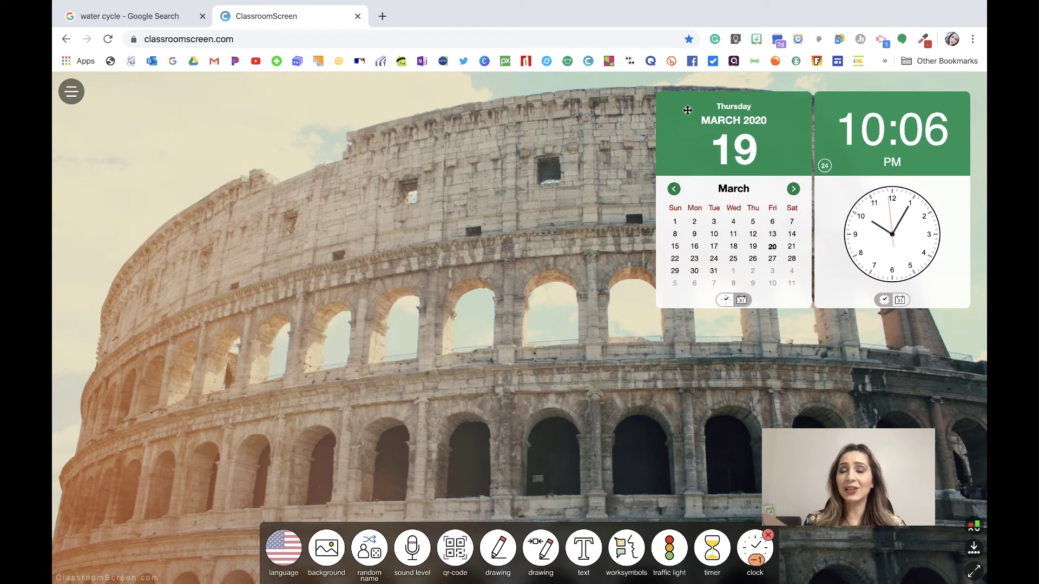
left_click_drag(685, 109, 844, 334)
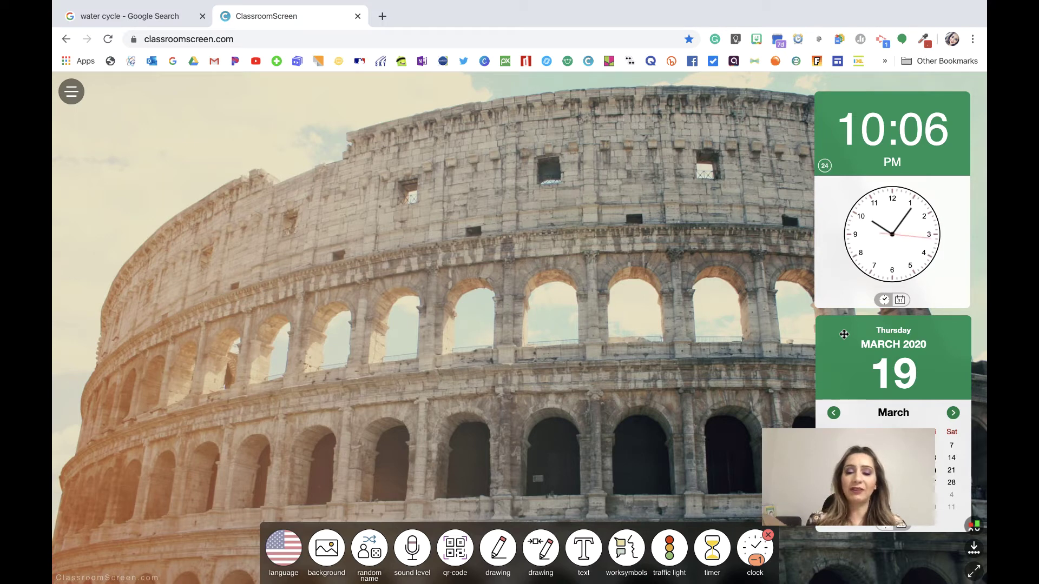
Step: Place a timer at the top centre, set it to 3 minutes and start the countdown
left_click(711, 547)
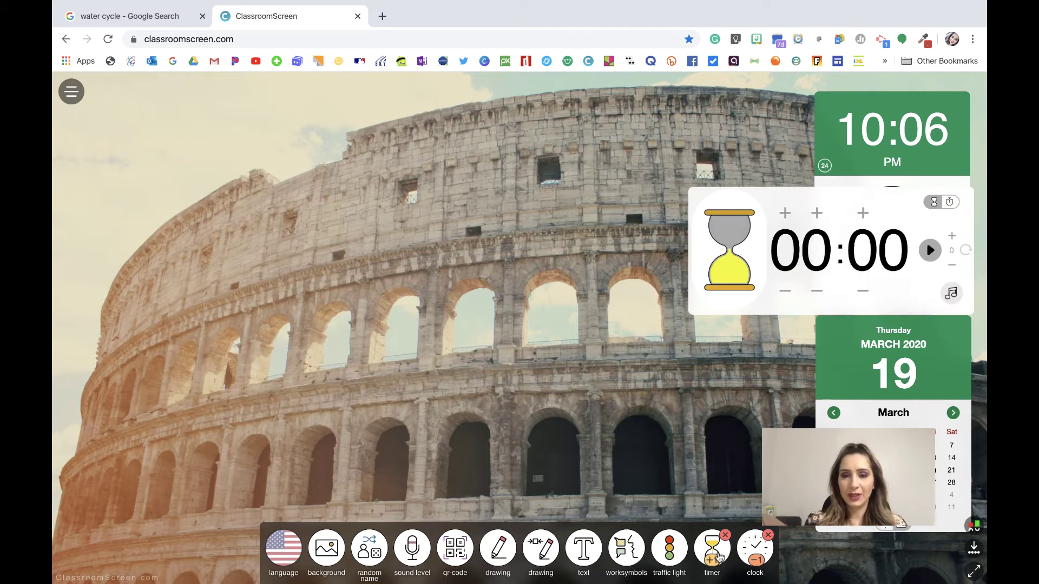
left_click_drag(913, 203, 739, 111)
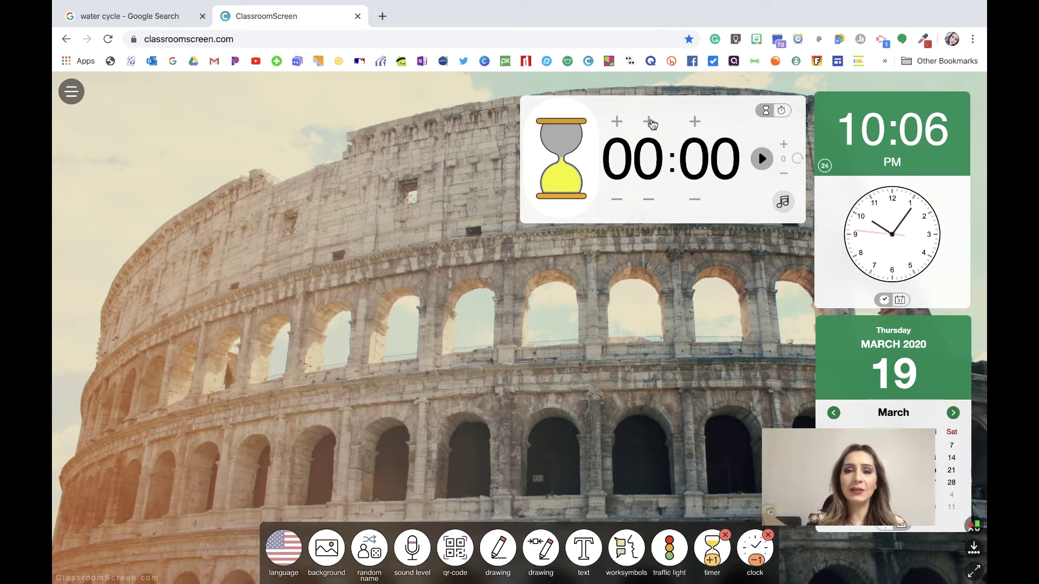
left_click(650, 123)
left_click(650, 122)
left_click(650, 122)
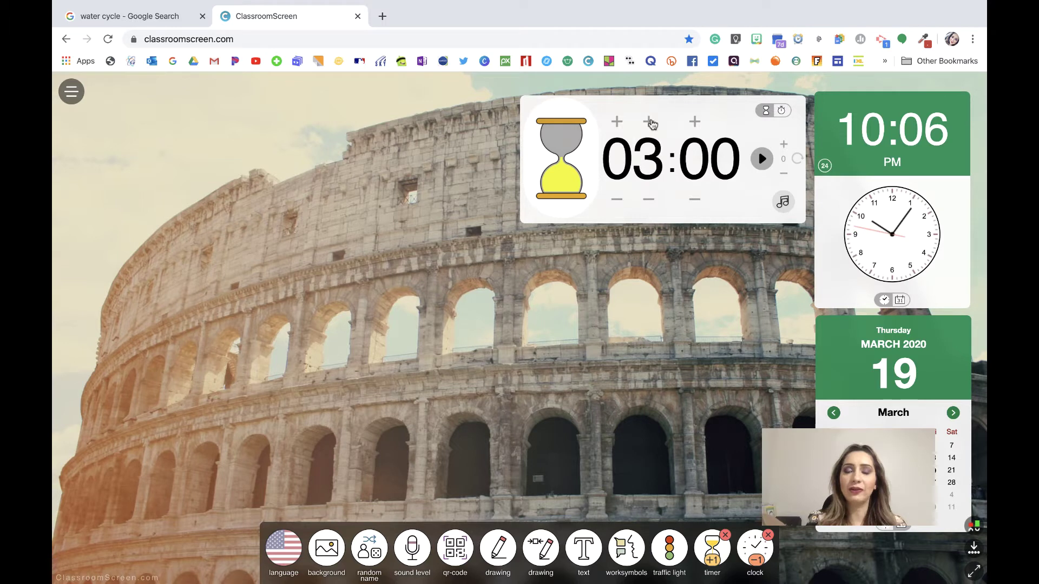
left_click(762, 159)
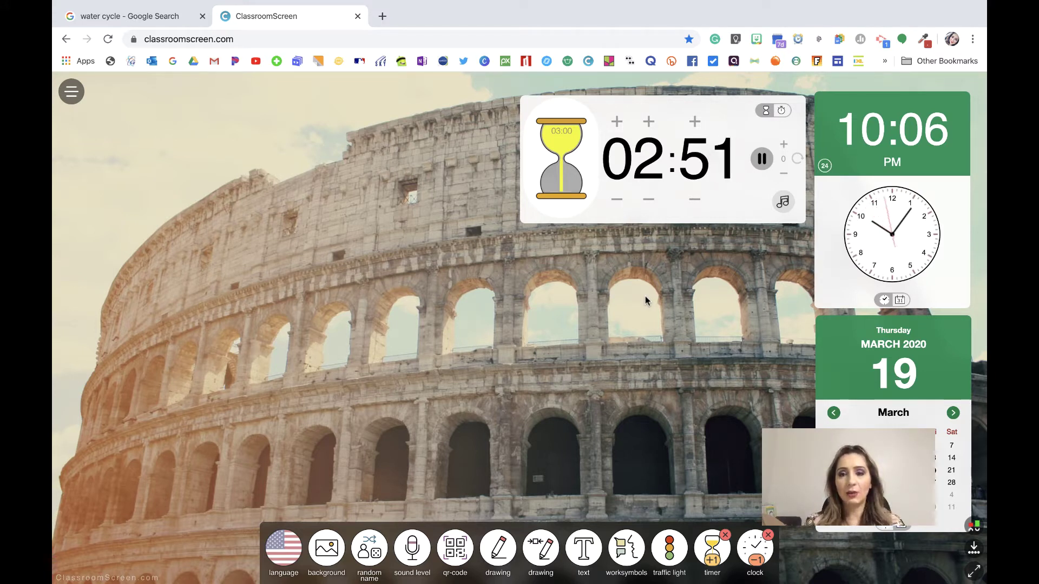
Step: Try the timer's stopwatch mode, reset it, and return to the countdown
left_click(782, 111)
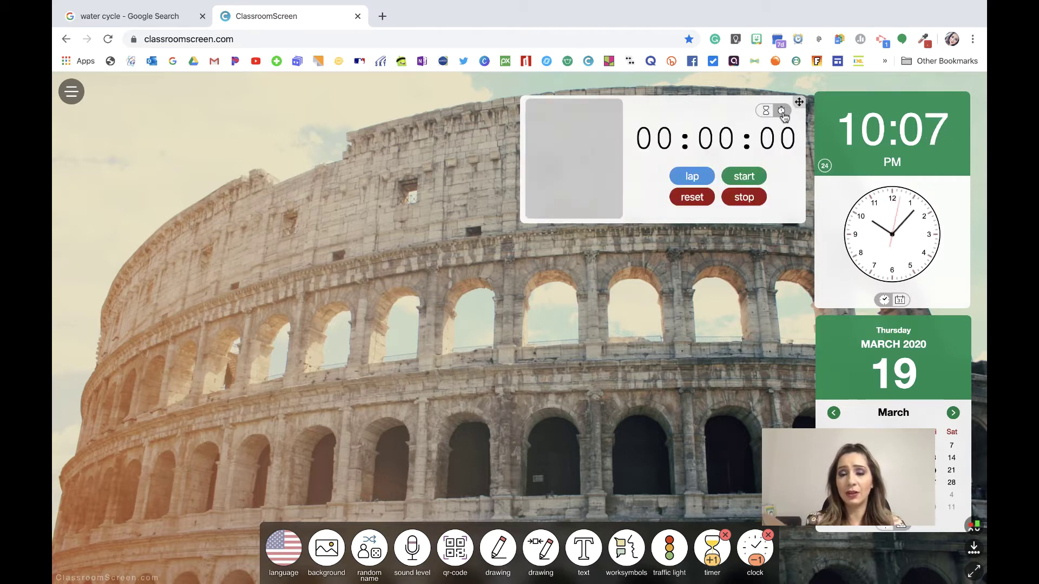
left_click(744, 177)
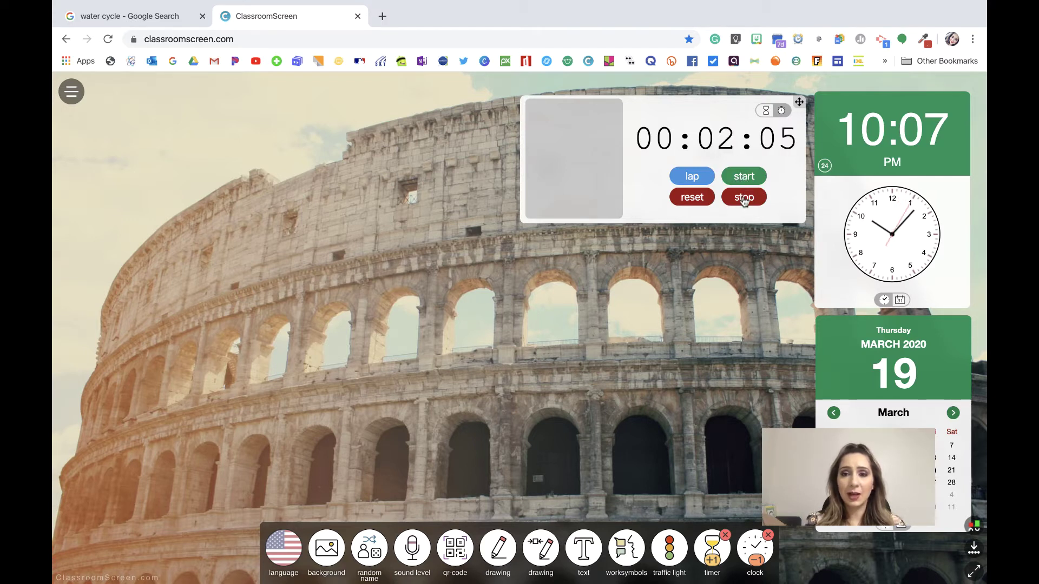
left_click(693, 199)
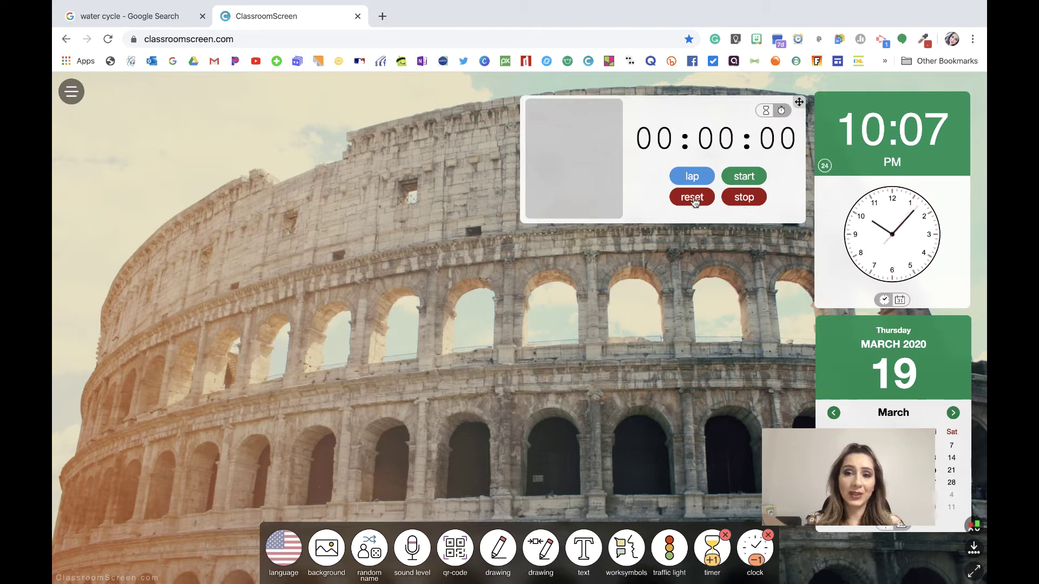
left_click(765, 110)
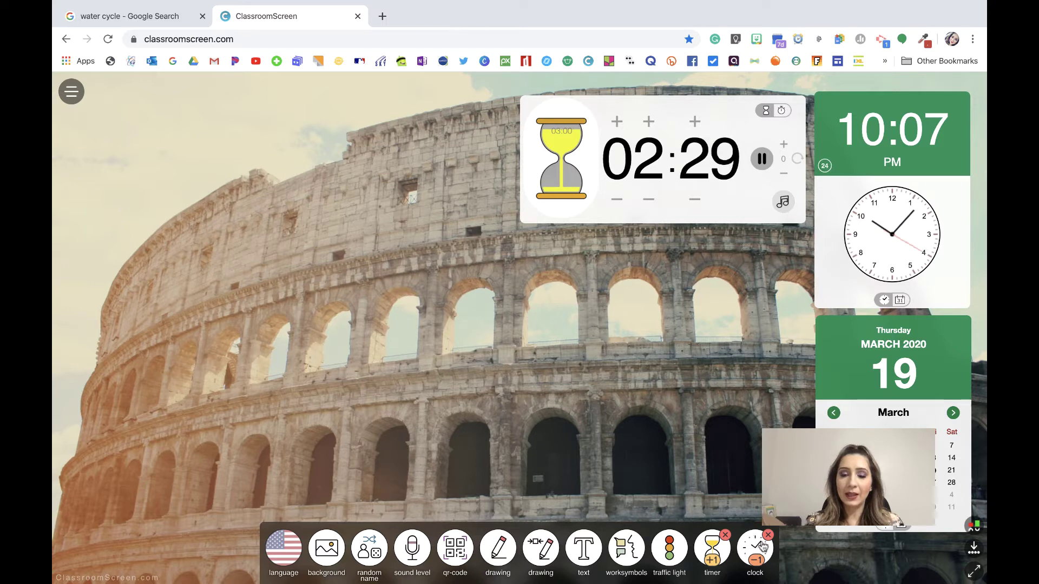
Step: Remove the calendar widget, keeping the clock face and the timer near the top
left_click(757, 562)
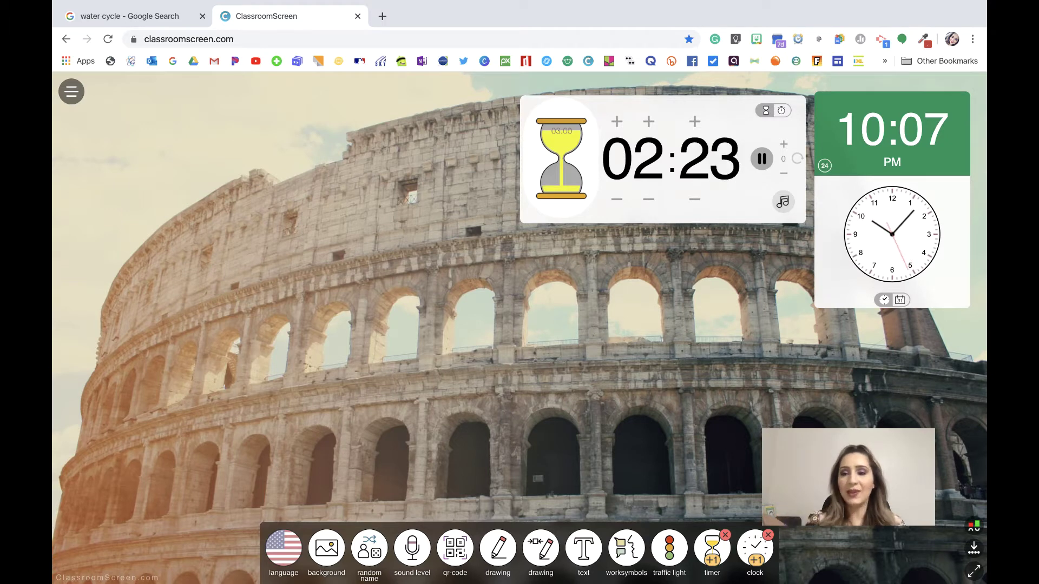
left_click(899, 301)
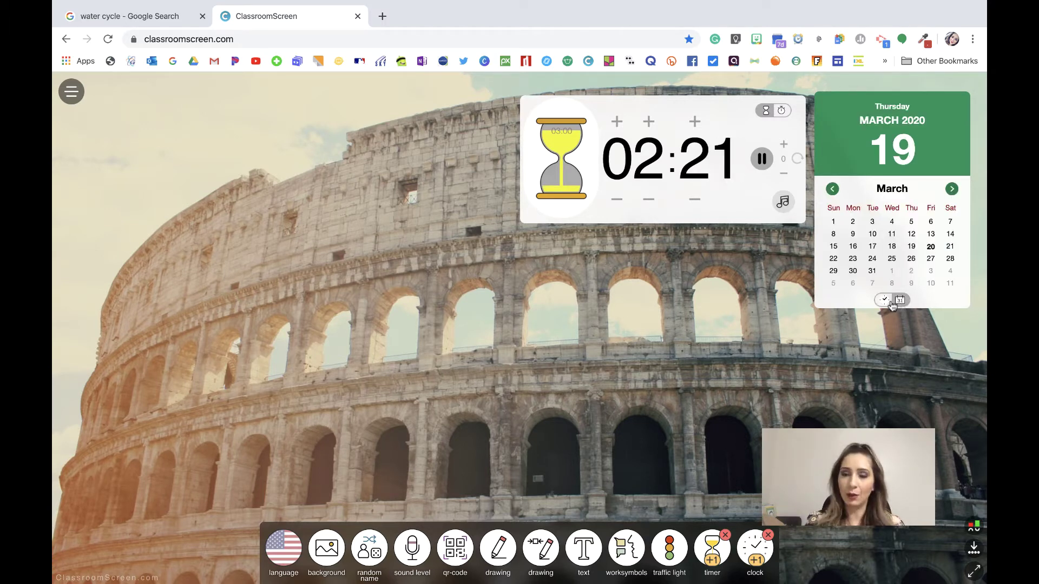
left_click(884, 302)
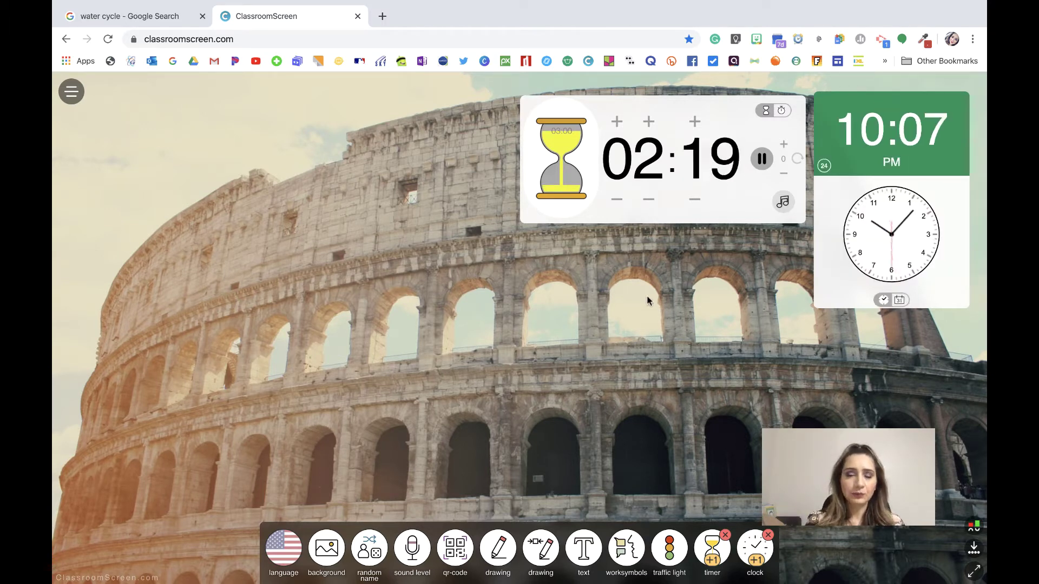
mouse_move(591, 103)
left_mouse_down()
mouse_move(738, 390)
mouse_move(749, 324)
mouse_move(799, 353)
mouse_move(606, 83)
mouse_move(575, 97)
mouse_move(591, 106)
left_mouse_up()
Step: Add a traffic light and centre it below the timer
left_click(664, 552)
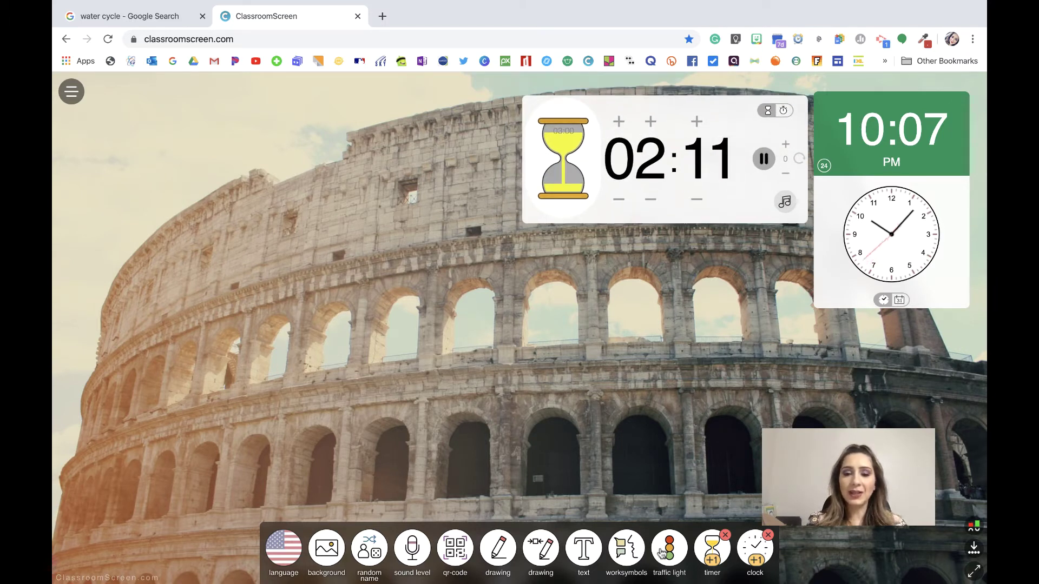
left_click_drag(671, 317, 833, 541)
left_click_drag(829, 341, 521, 266)
Step: Cycle the traffic light through red, amber and green, end on red, and move it beside the clock
left_click(514, 304)
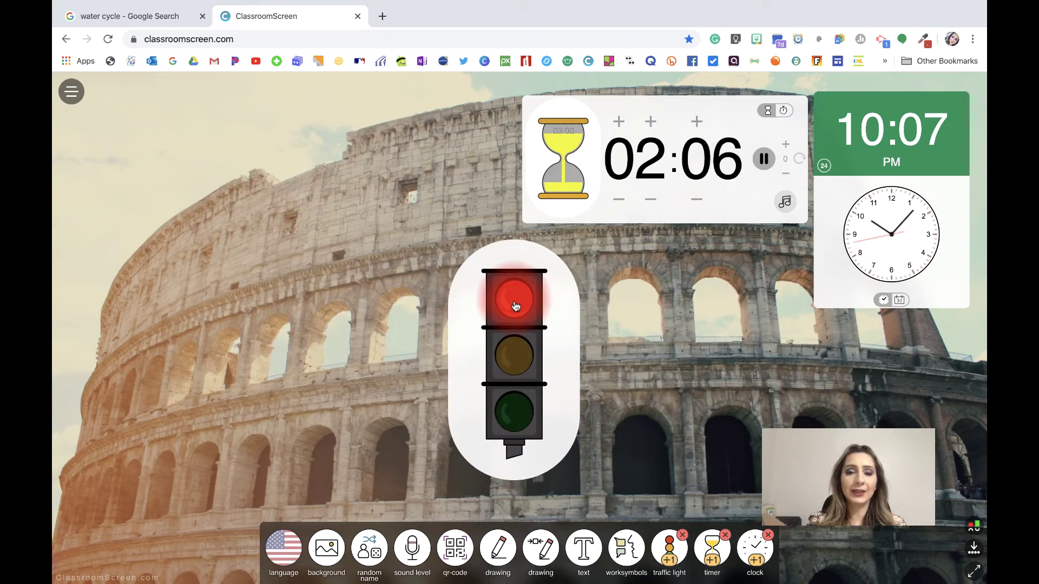
left_click(513, 359)
left_click(513, 420)
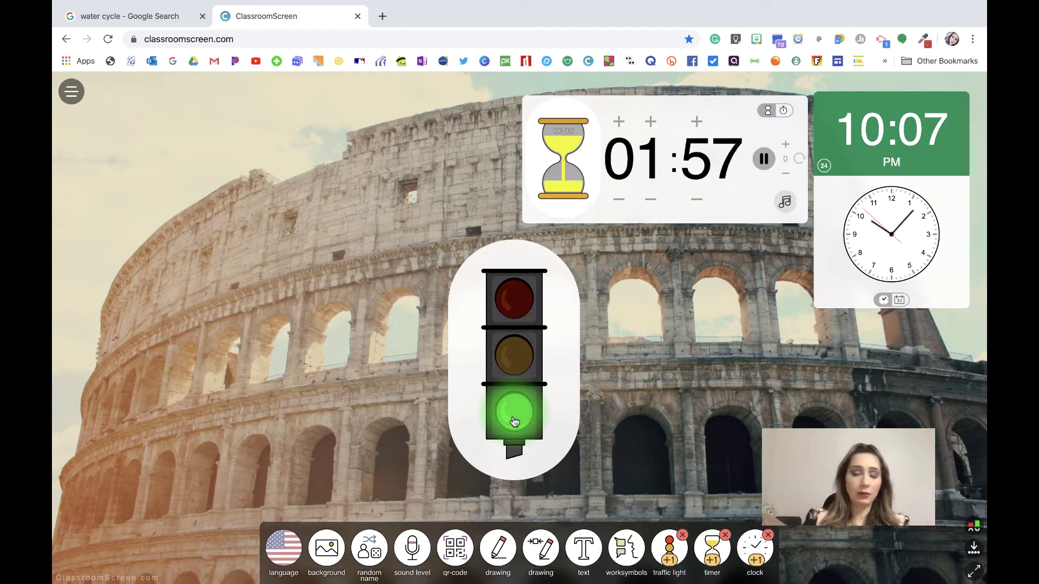
left_click(517, 364)
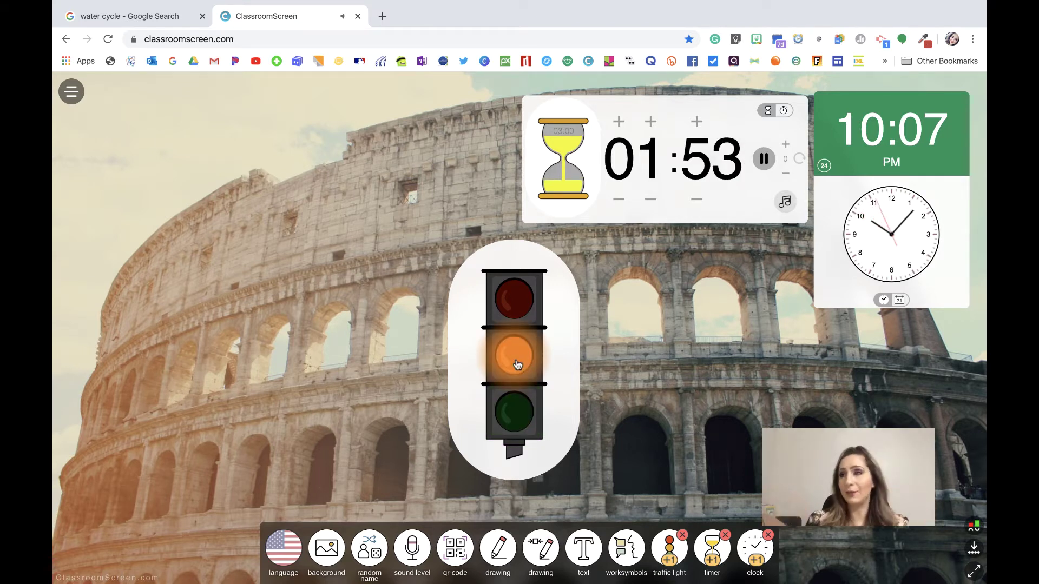
left_click(509, 307)
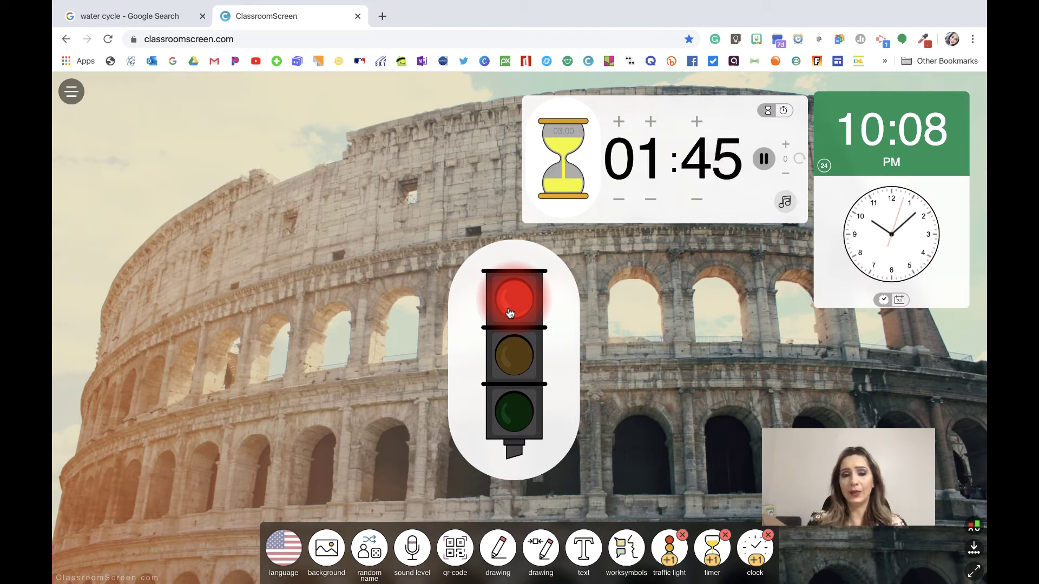
left_click(514, 425)
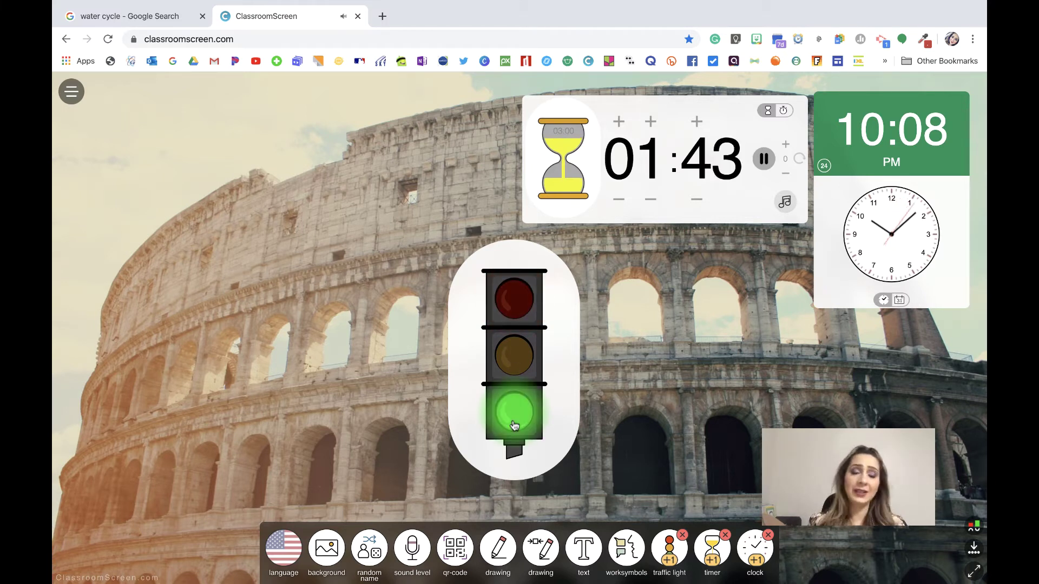
left_click(514, 359)
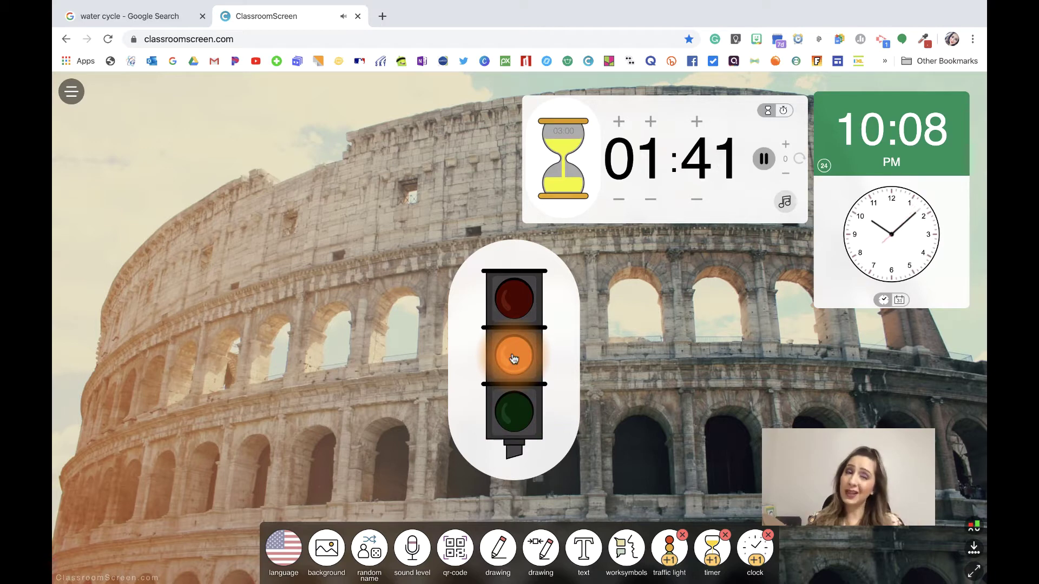
left_click(511, 302)
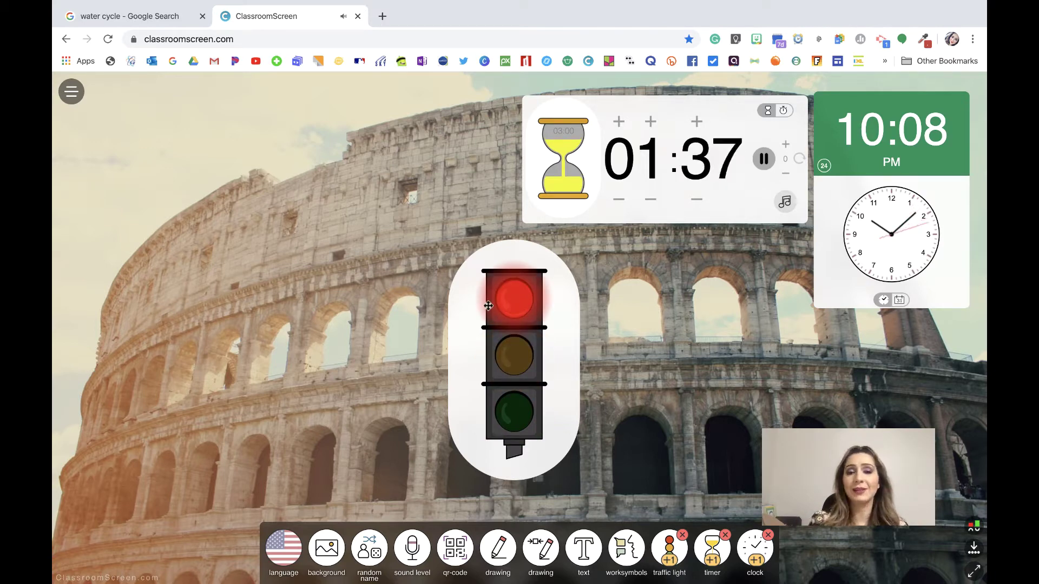
left_click_drag(459, 322, 824, 411)
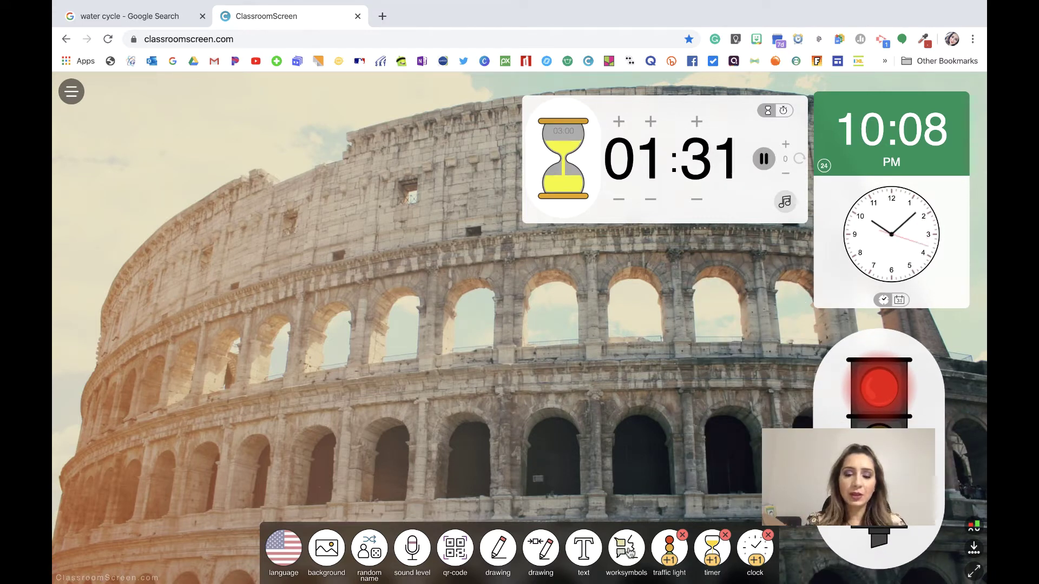
Step: Add a 'work together' work symbol beside the timer and set the traffic light to red
left_click(628, 550)
left_click(806, 414)
left_click(580, 276)
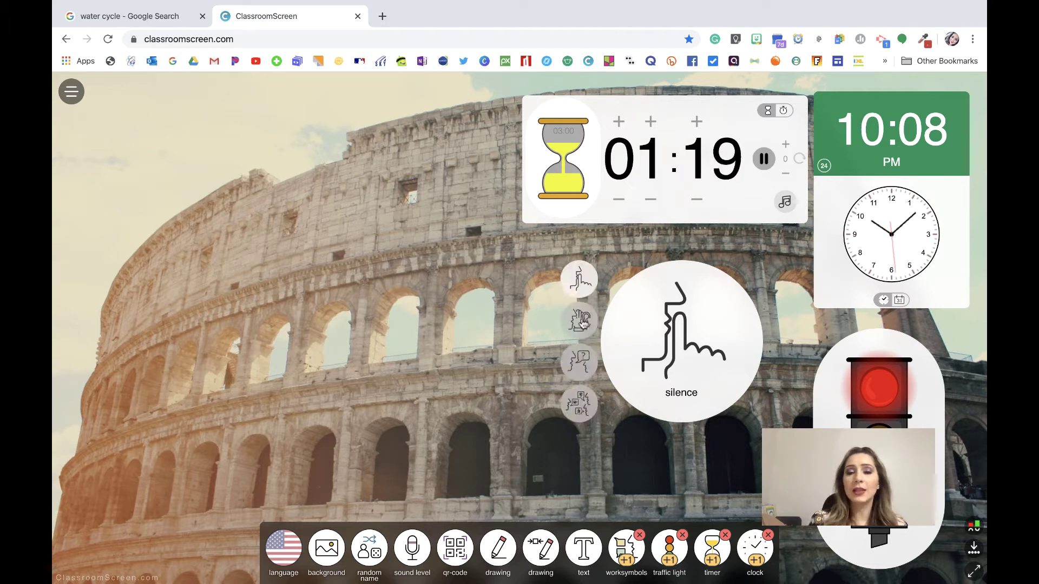
left_click(578, 321)
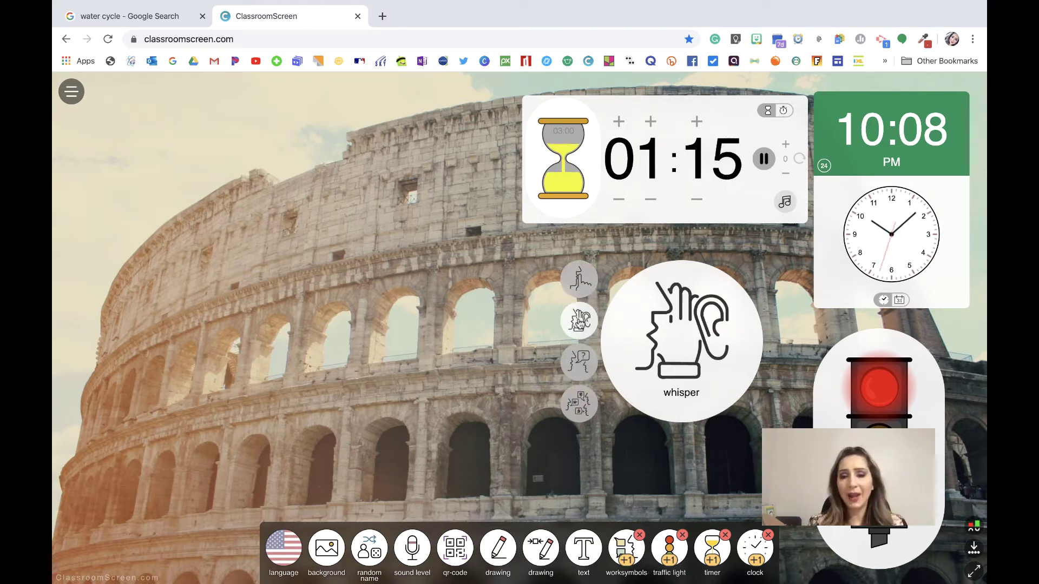
left_click(583, 370)
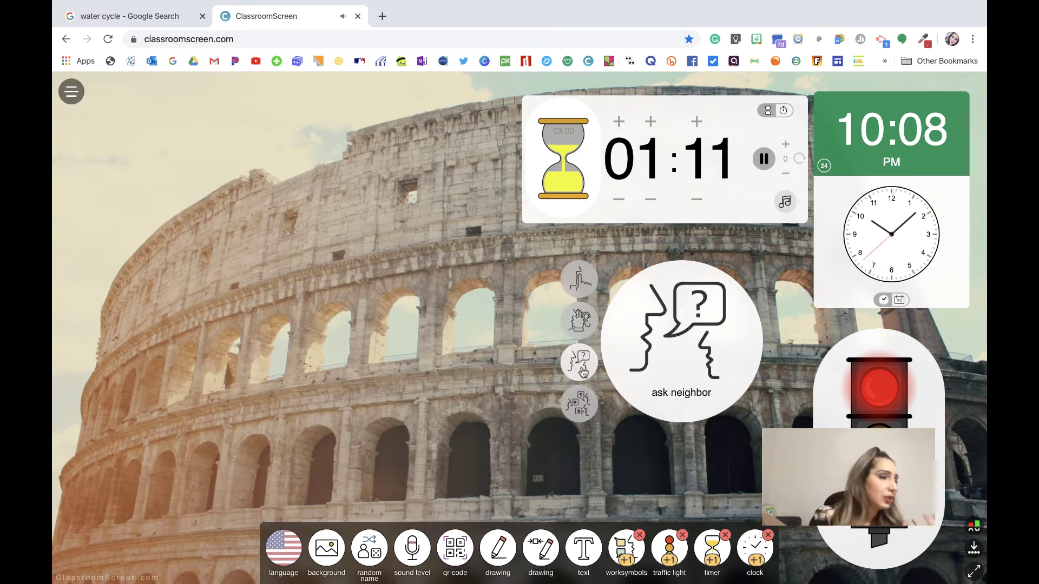
left_click(581, 413)
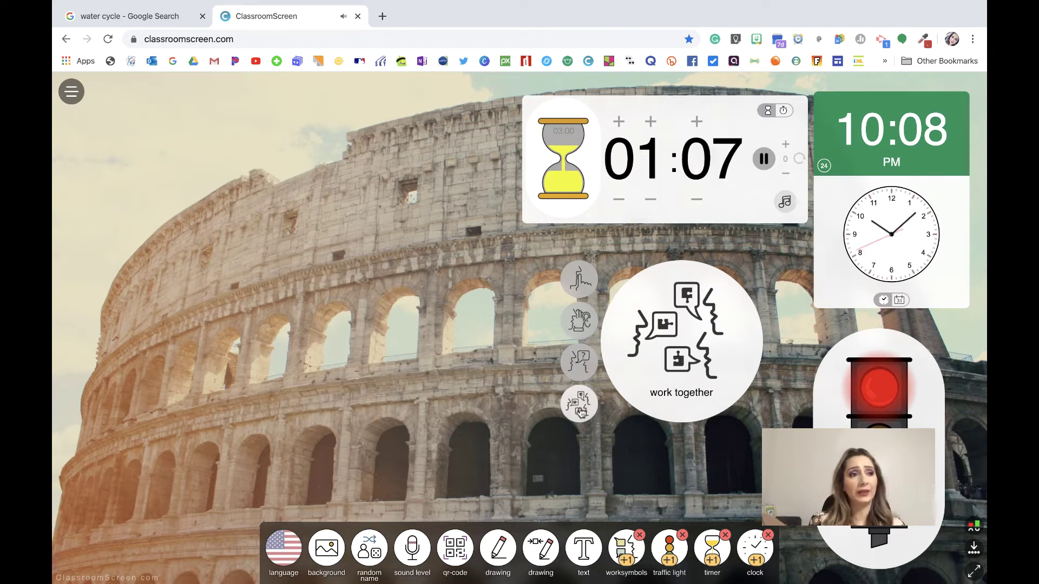
left_click_drag(656, 328, 688, 308)
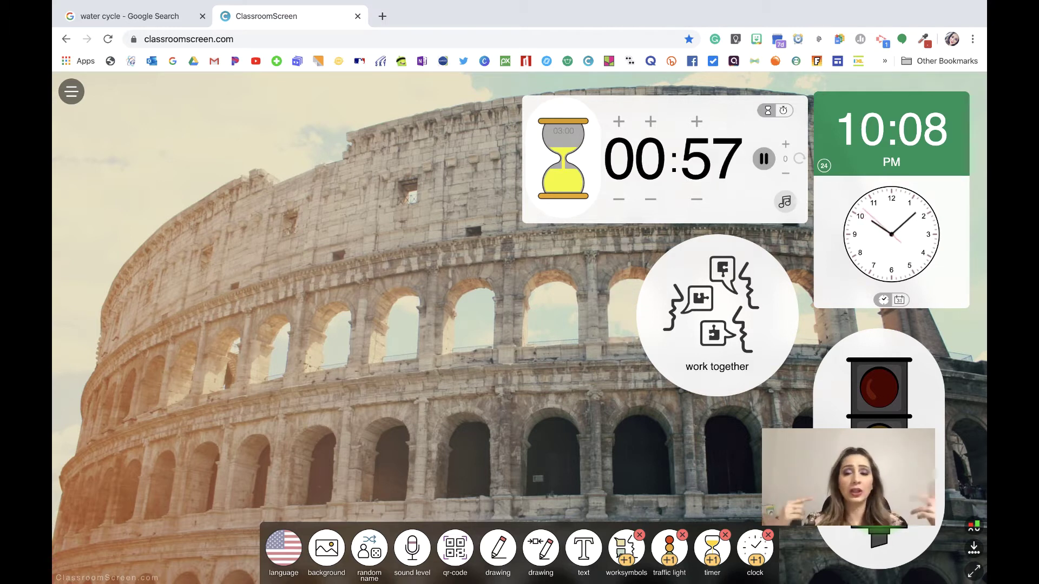
left_click(882, 387)
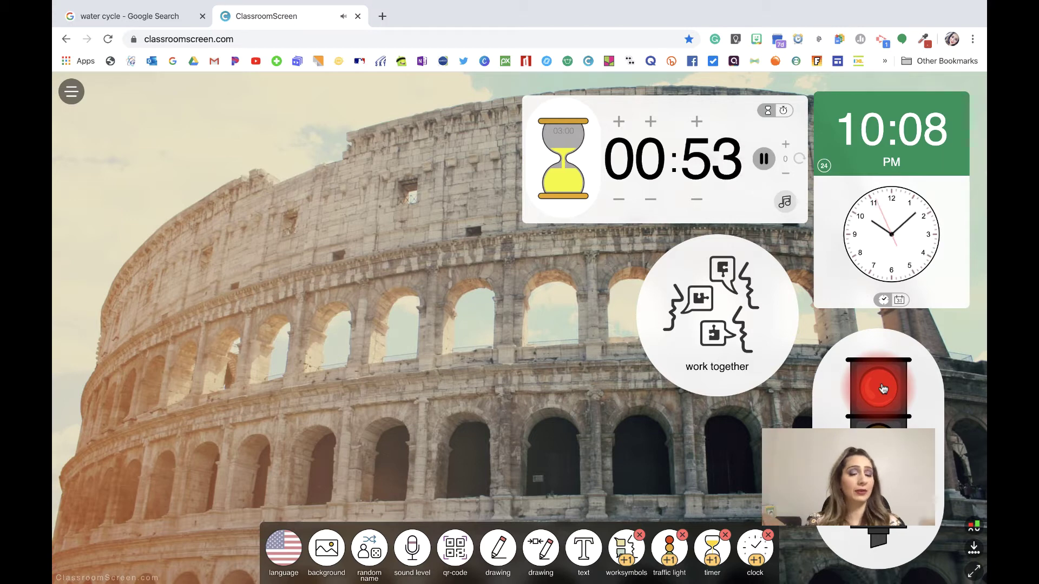
left_click(740, 391)
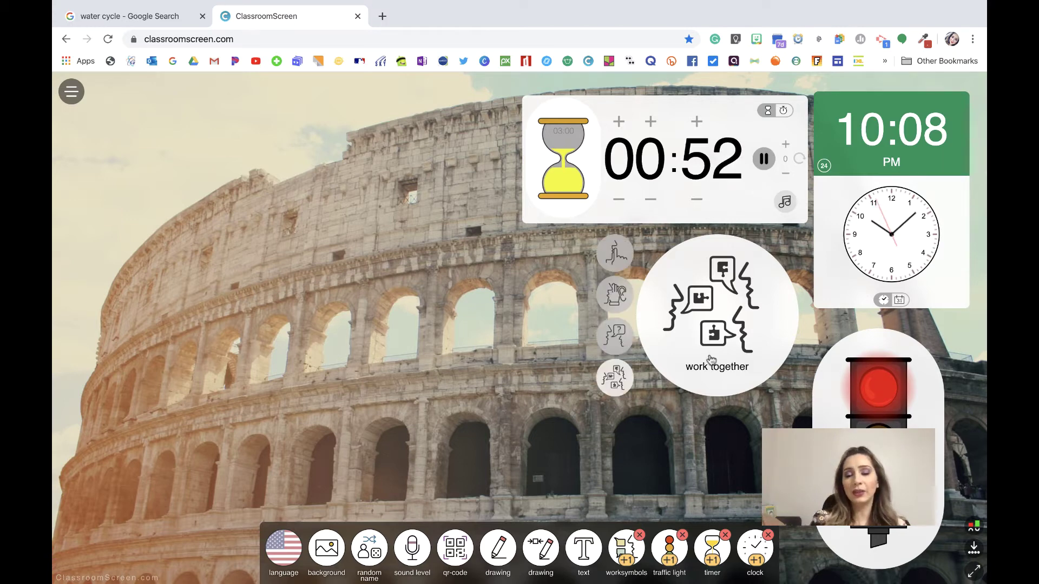
Step: Add a text note beside the timer reading 'Good morning, Please have all of your supplies ready.'
left_click(578, 553)
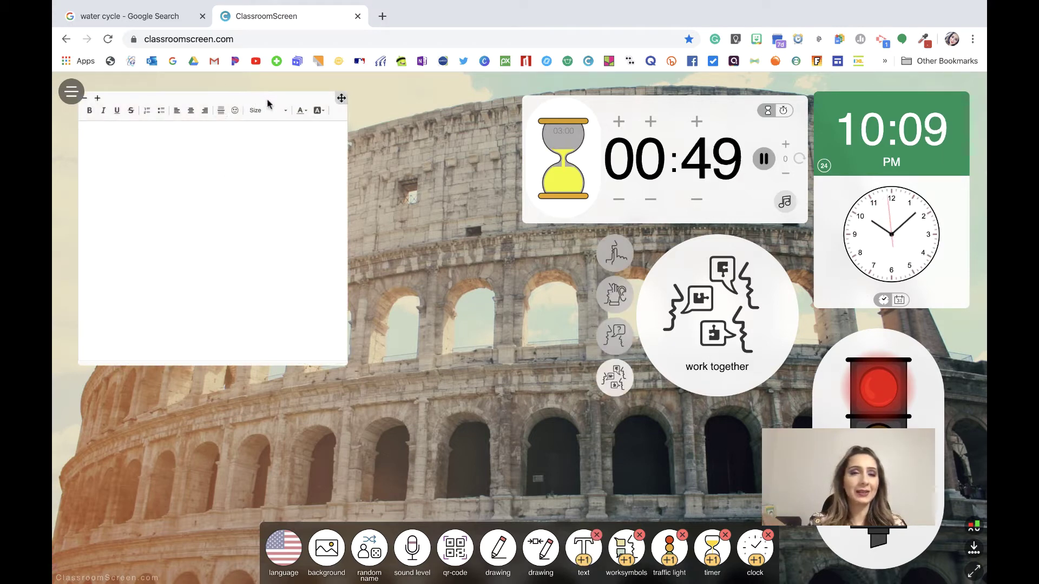
left_click_drag(270, 105, 436, 108)
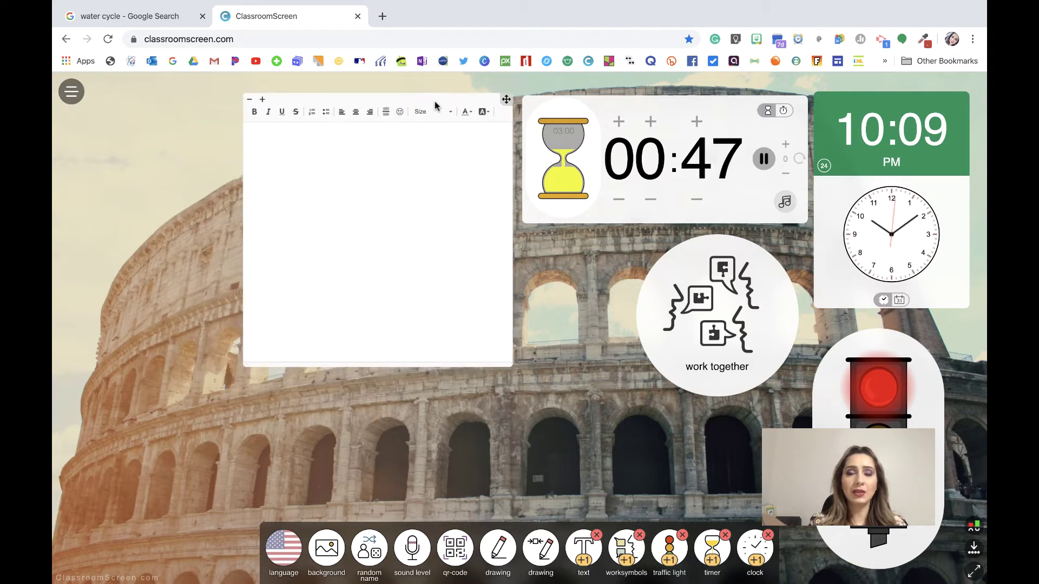
left_click(342, 166)
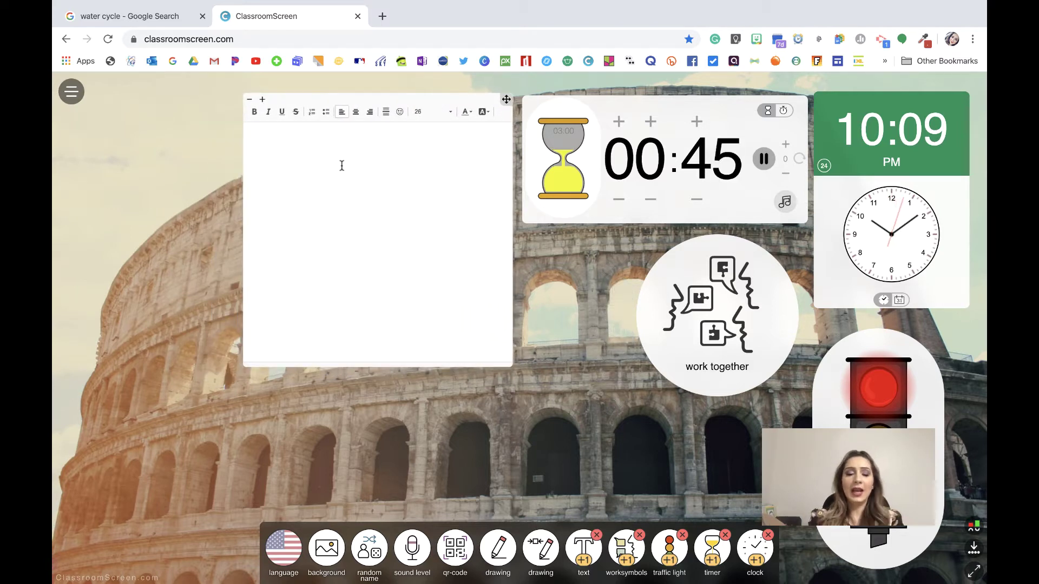
type("Good morning,")
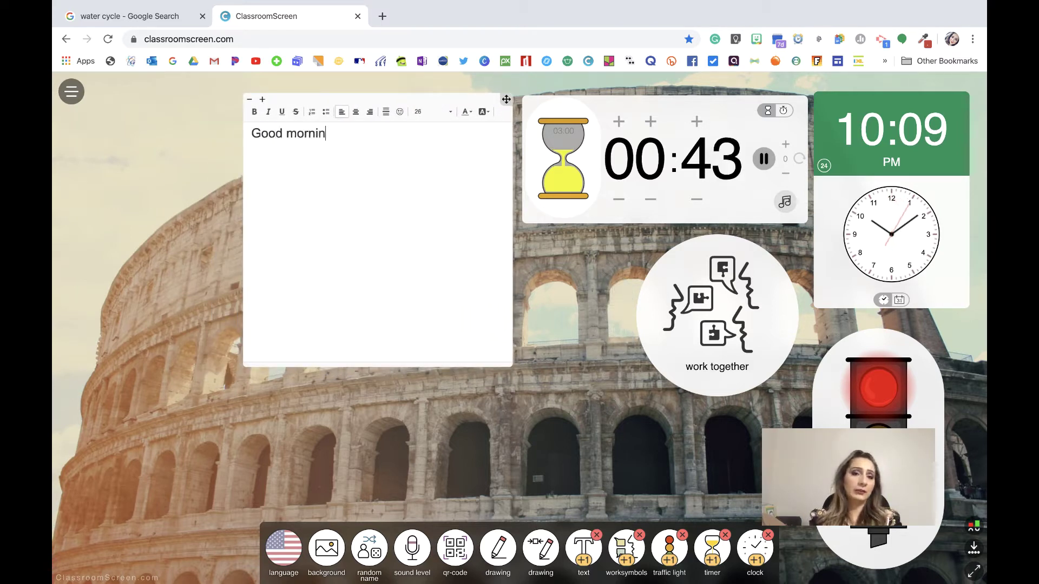
key("Return")
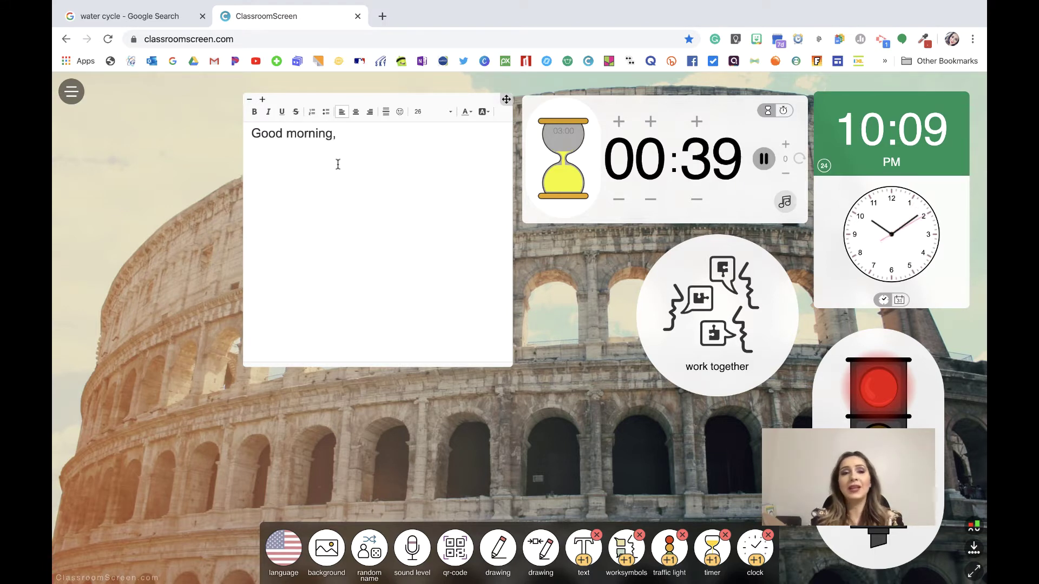
type("ase")
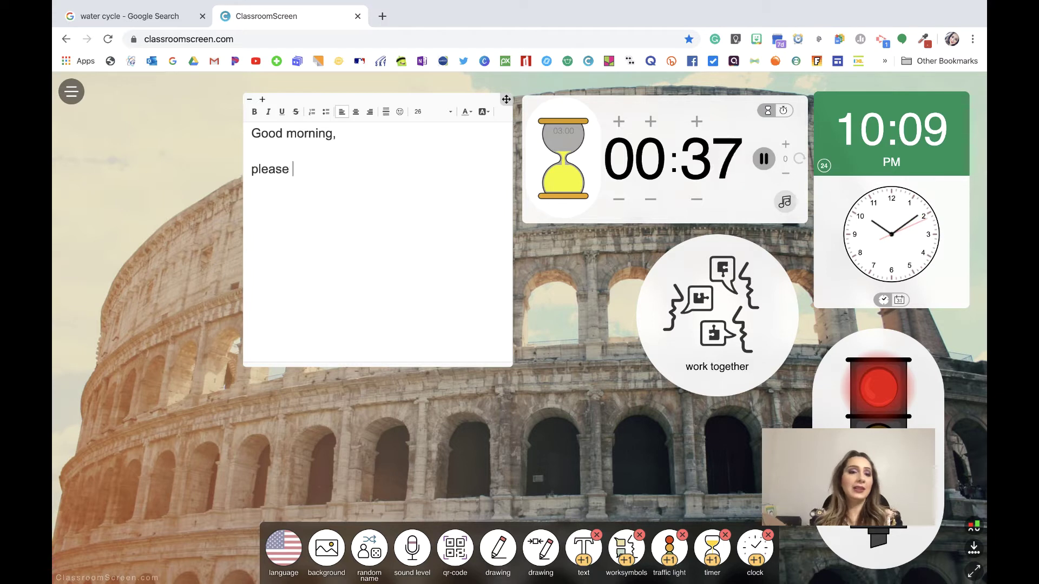
key("BackSpace")
key("BackSpace")
key("BackSpace")
key("BackSpace")
type("Please have all of t")
key("BackSpace")
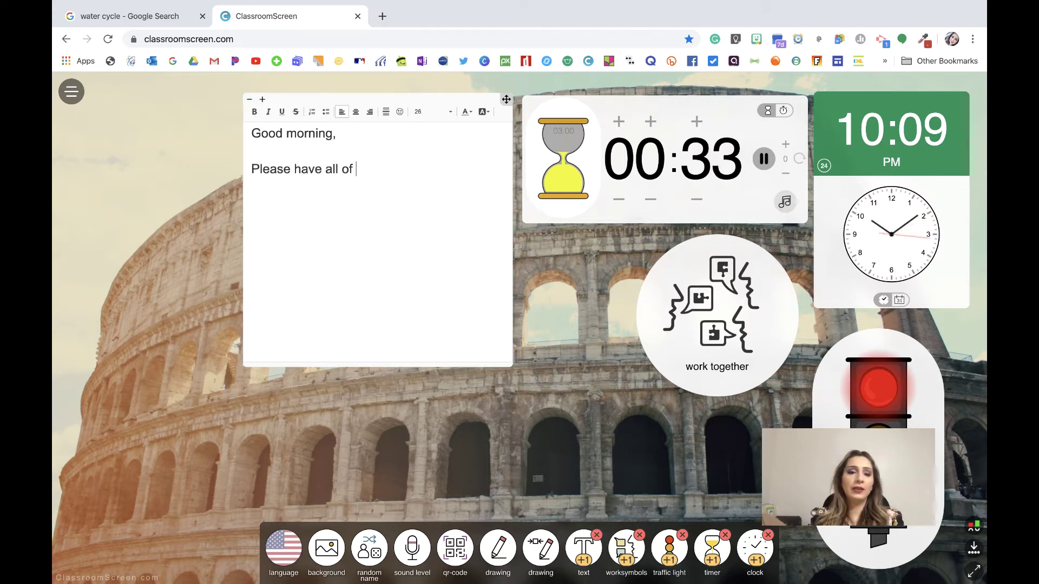
type("your supplies rea")
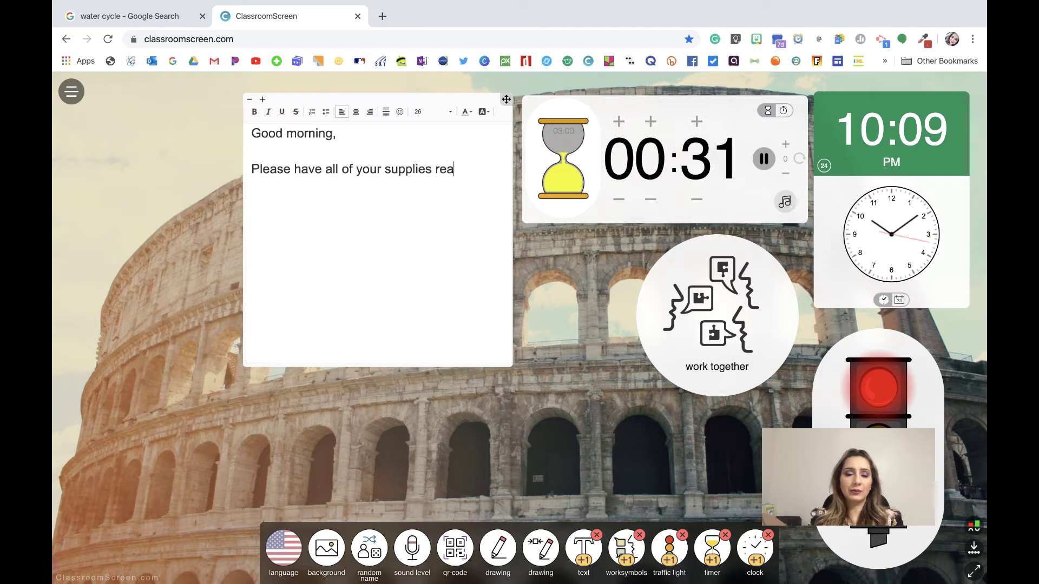
type("dy.")
Step: List the supplies -INB, -glue, -pencil and -page 74 on separate lines in the note
key("Return")
type("-I")
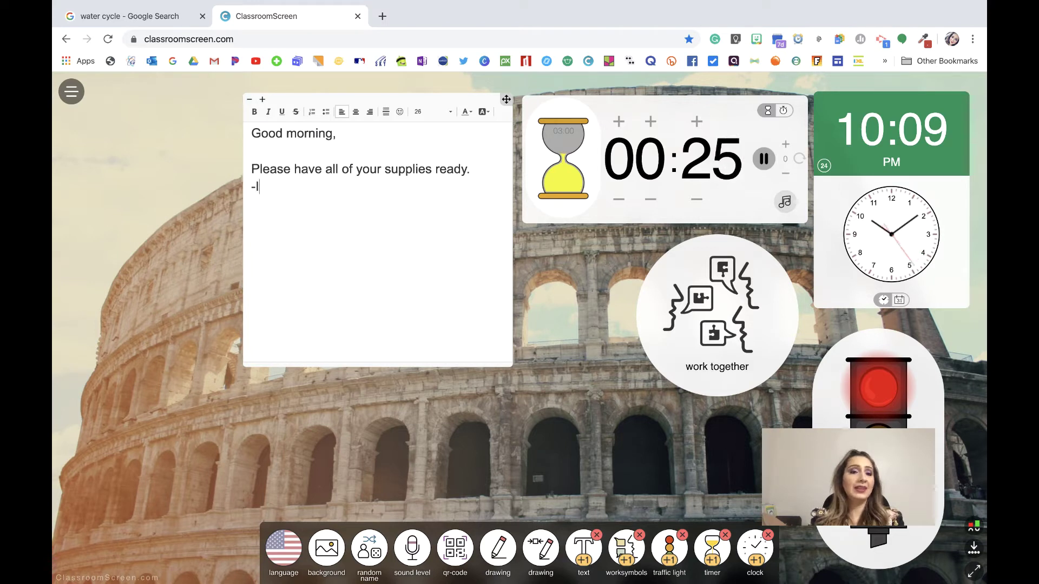
type("NB")
key("Return")
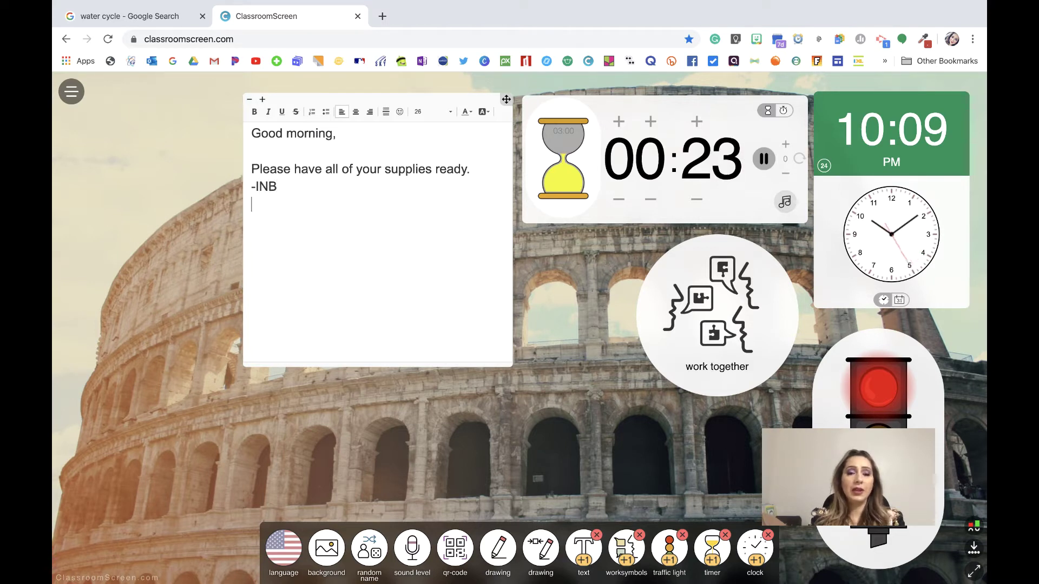
type("-glue")
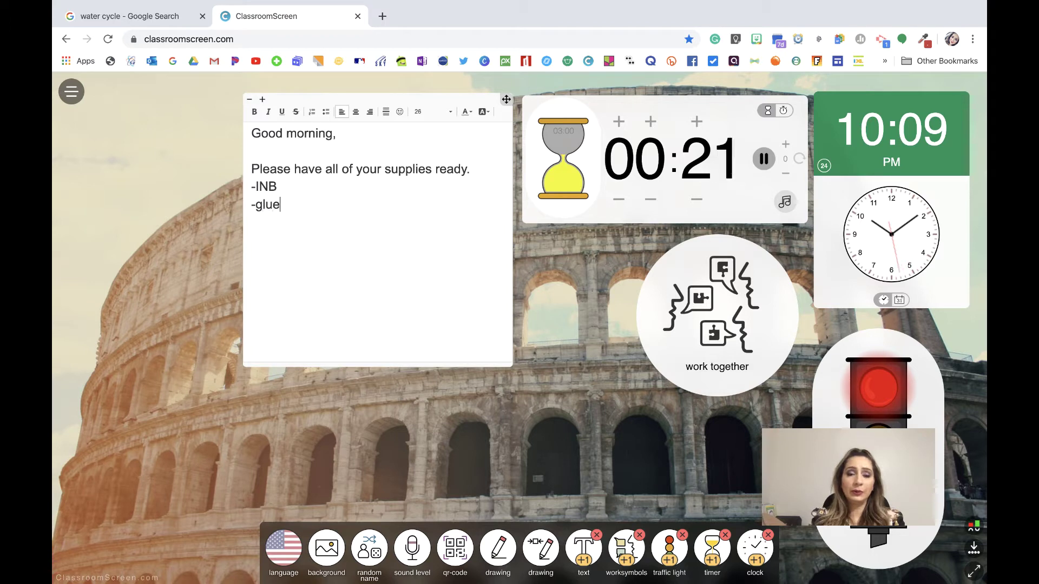
type("-p")
key("BackSpace")
key("BackSpace")
key("Return")
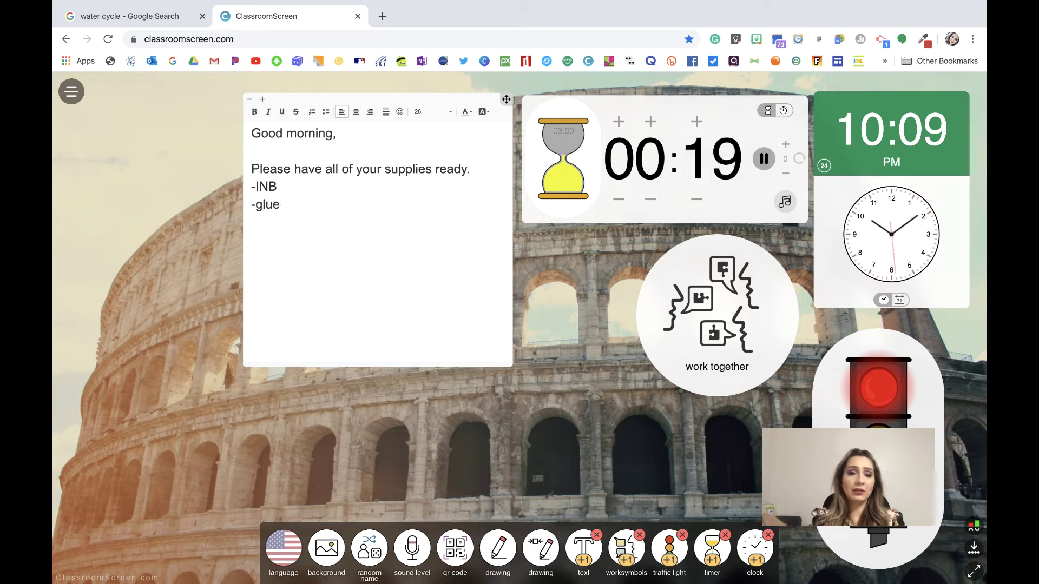
type("-pencil")
key("Return")
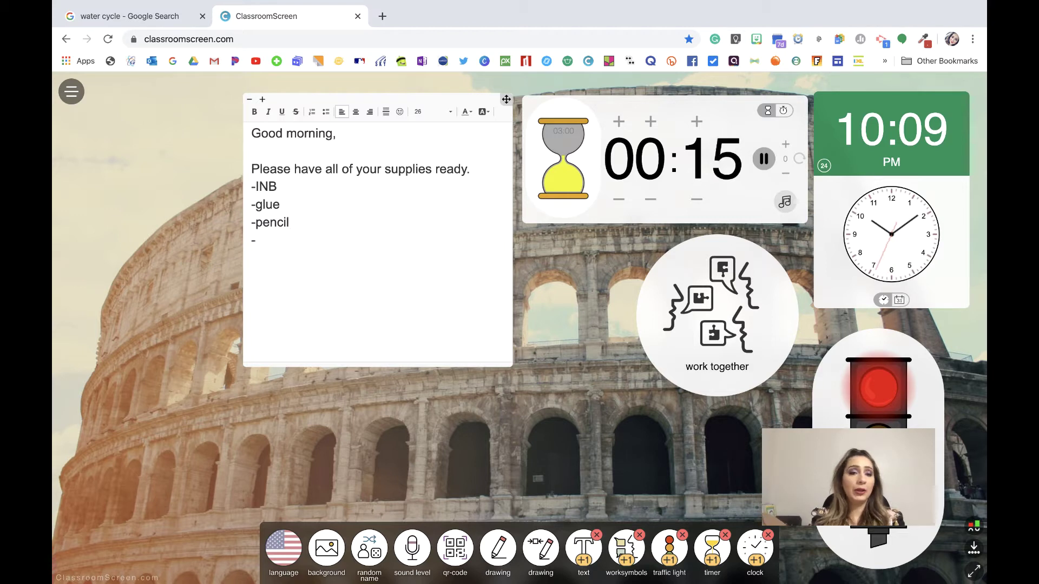
type("-page")
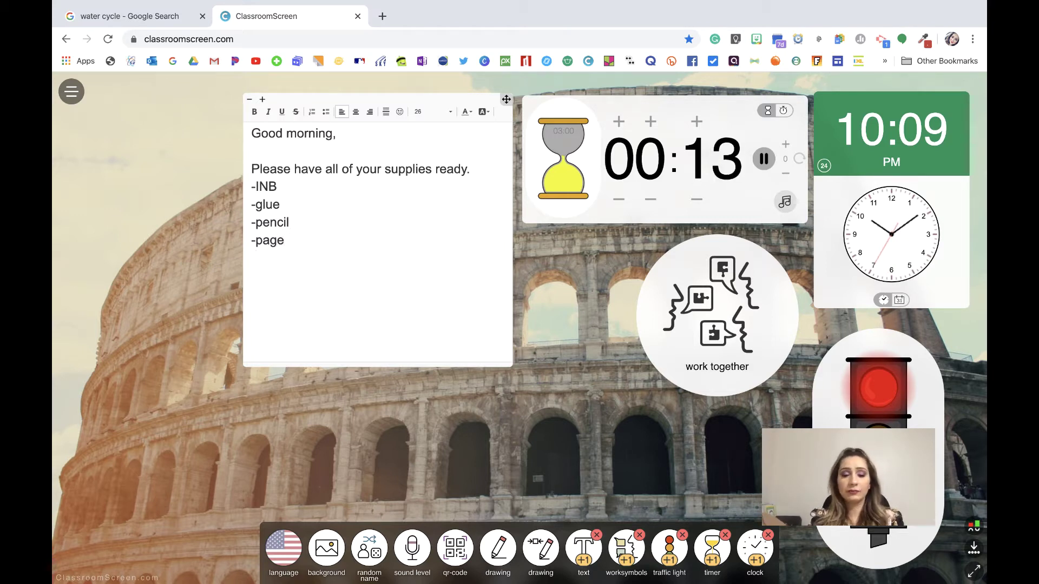
type(" 74")
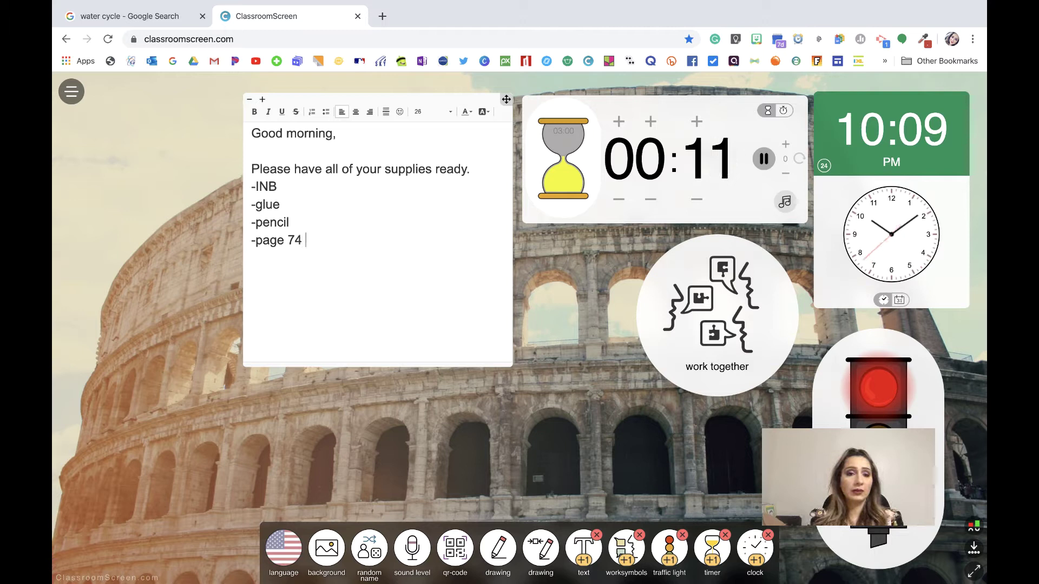
Step: Close and reopen the supplies note twice to confirm its text returns, then close it
left_click(596, 536)
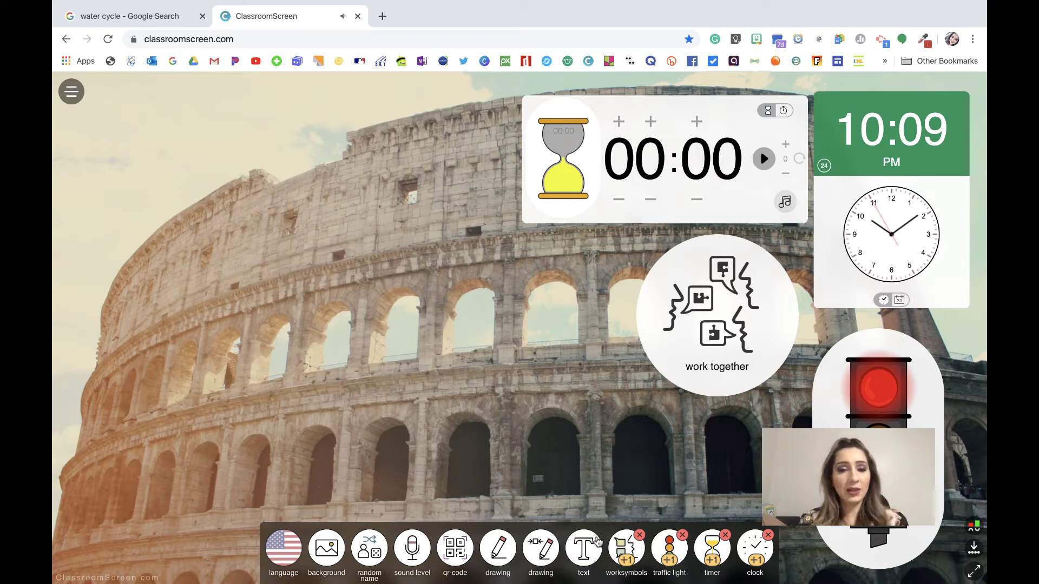
left_click(583, 553)
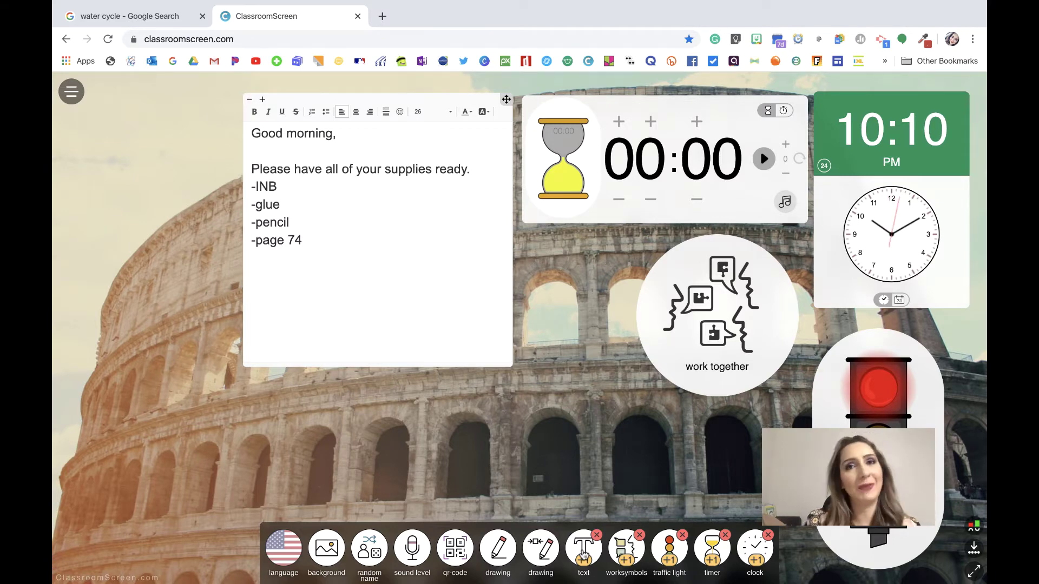
left_click(597, 537)
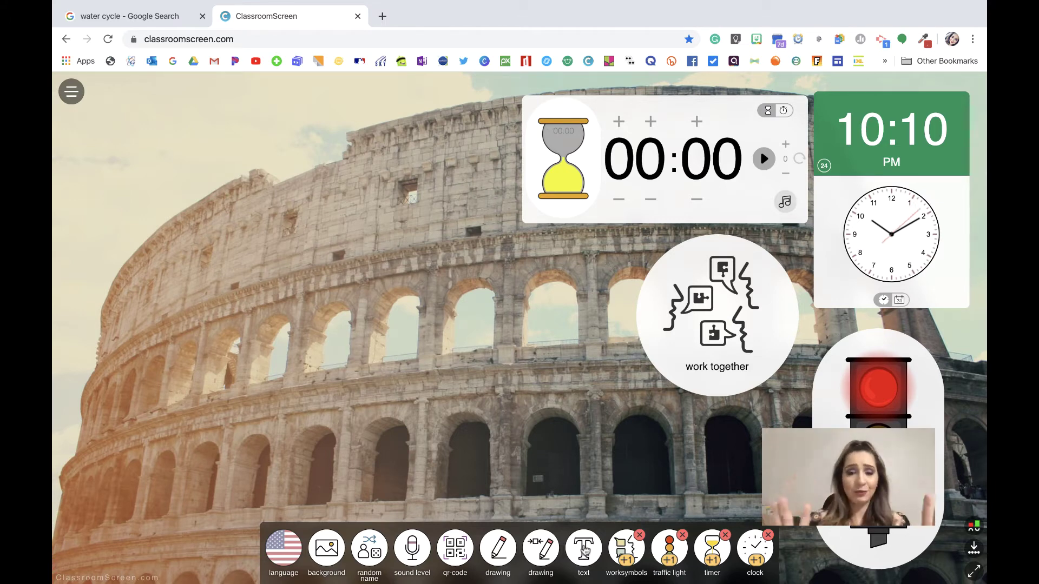
left_click(583, 548)
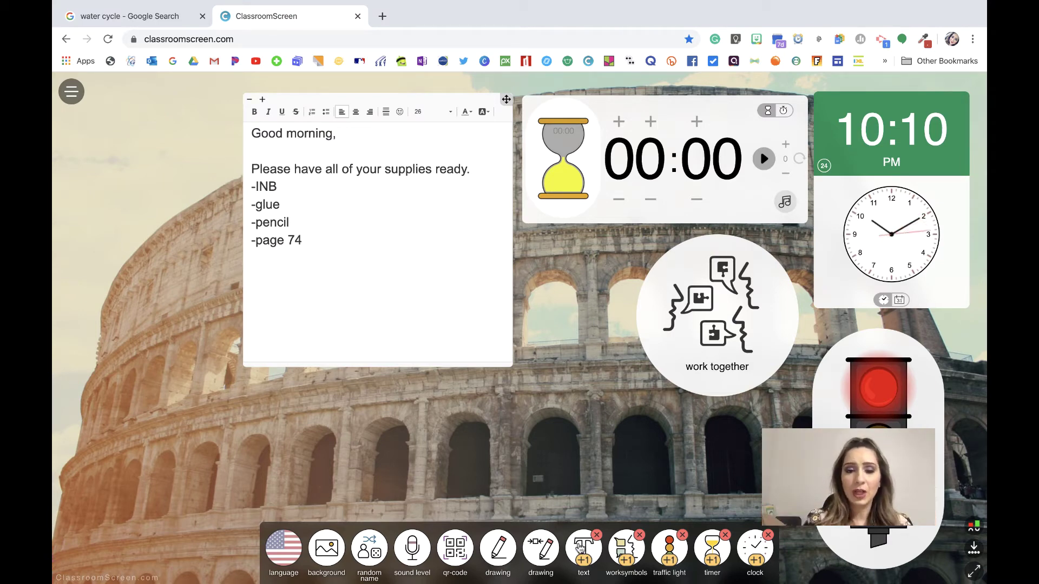
left_click(596, 535)
Step: Open a drawing board left of the timer, scribble on it in purple, then clear it
left_click(540, 551)
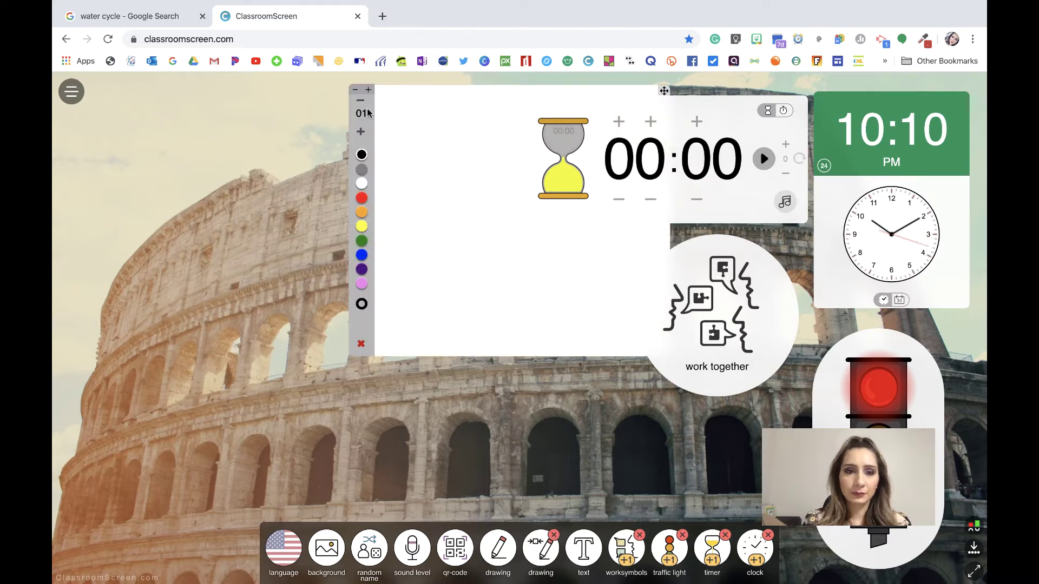
mouse_move(663, 90)
left_mouse_down()
mouse_move(482, 103)
mouse_move(508, 92)
left_mouse_up()
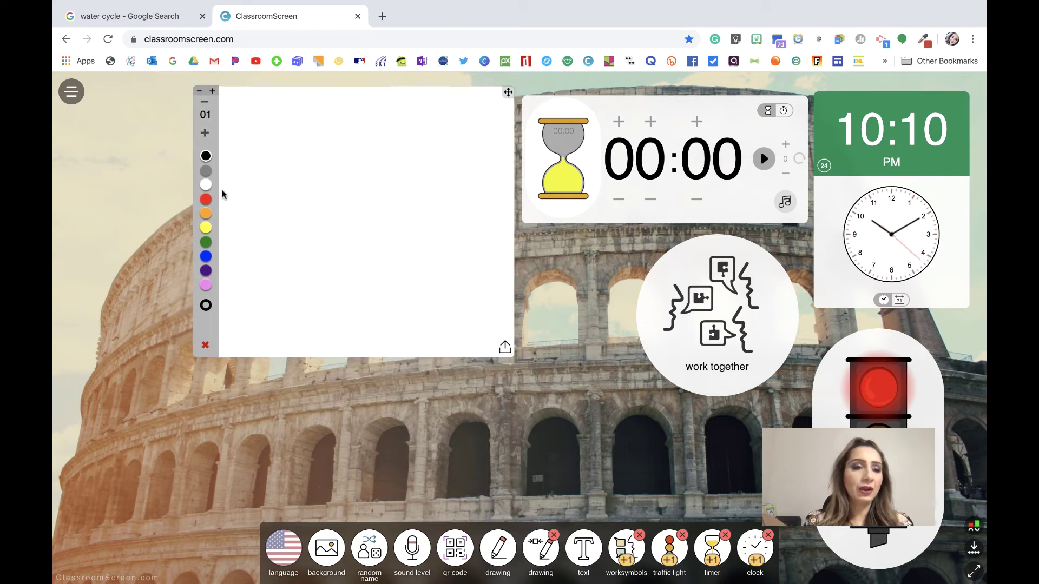
left_click(206, 271)
mouse_move(307, 225)
left_mouse_down()
mouse_move(336, 144)
mouse_move(356, 270)
mouse_move(366, 263)
mouse_move(302, 308)
left_mouse_up()
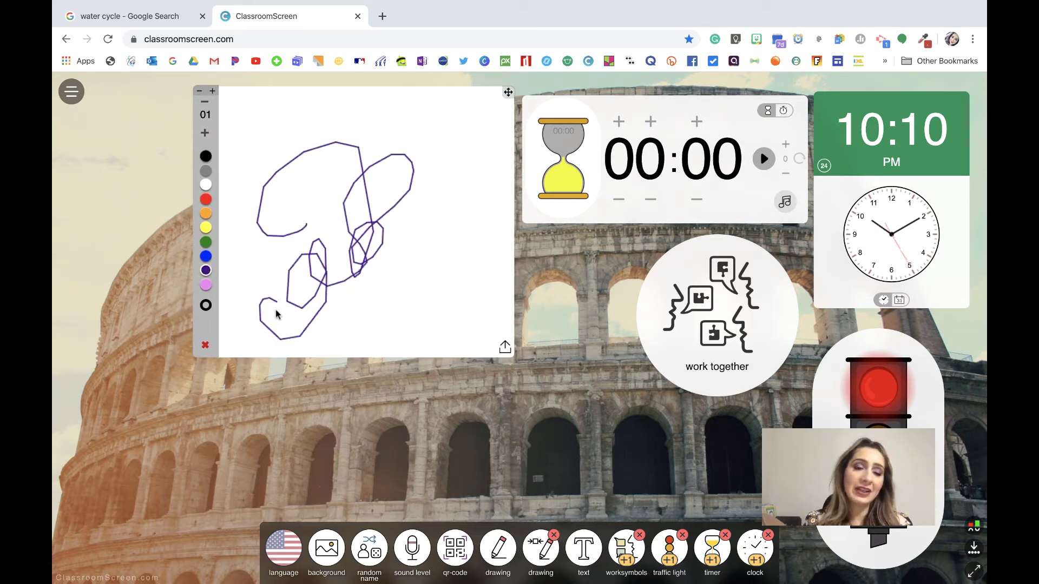
mouse_move(284, 301)
left_mouse_down()
mouse_move(395, 293)
mouse_move(452, 180)
mouse_move(316, 232)
mouse_move(299, 157)
left_mouse_up()
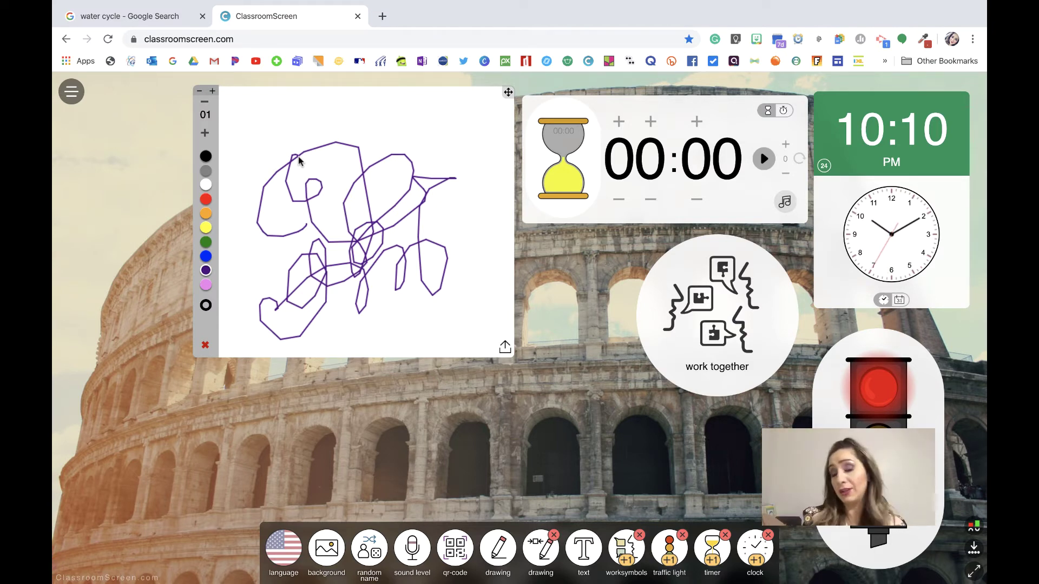
left_click(205, 345)
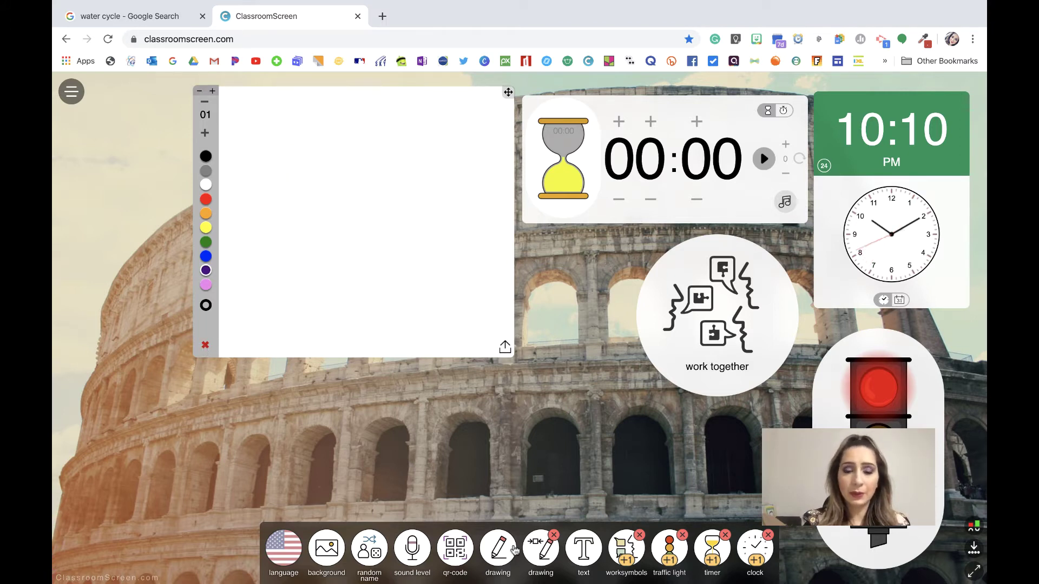
Step: Close the drawing widget, preview grid and ruled-line backgrounds in full-screen drawing, then choose none
left_click(553, 536)
left_click(507, 549)
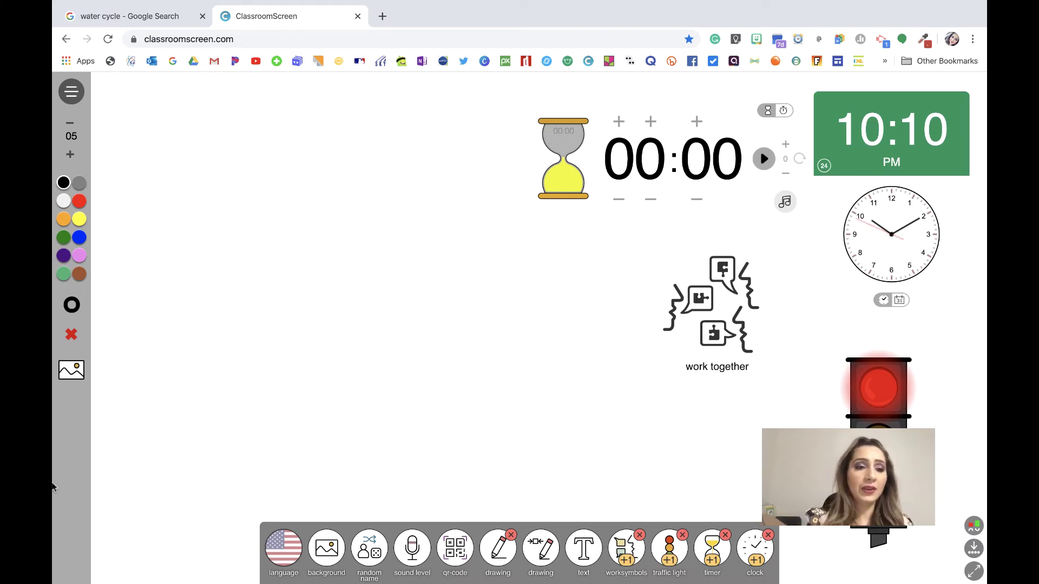
left_click(73, 374)
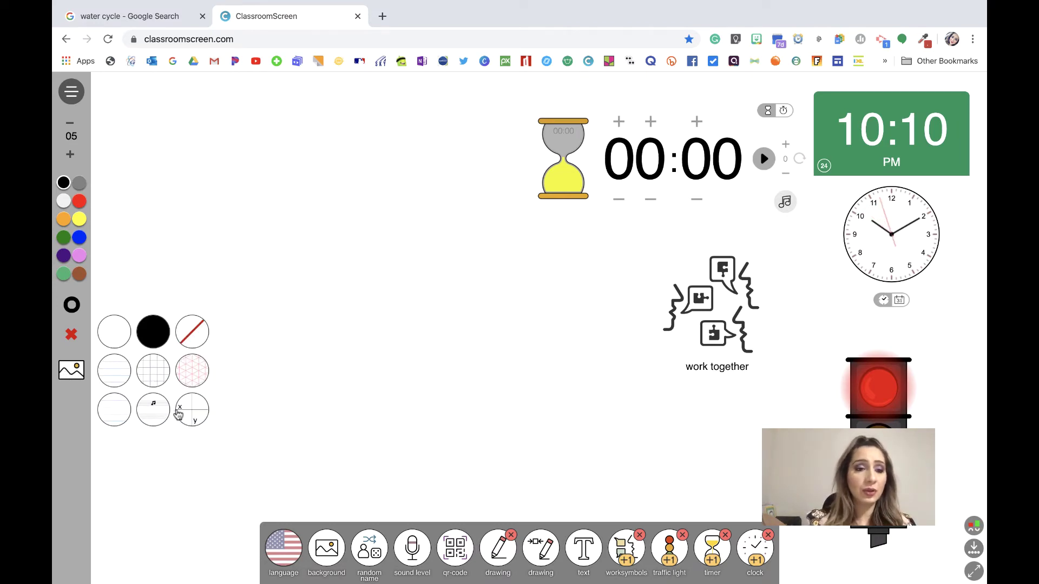
mouse_move(87, 373)
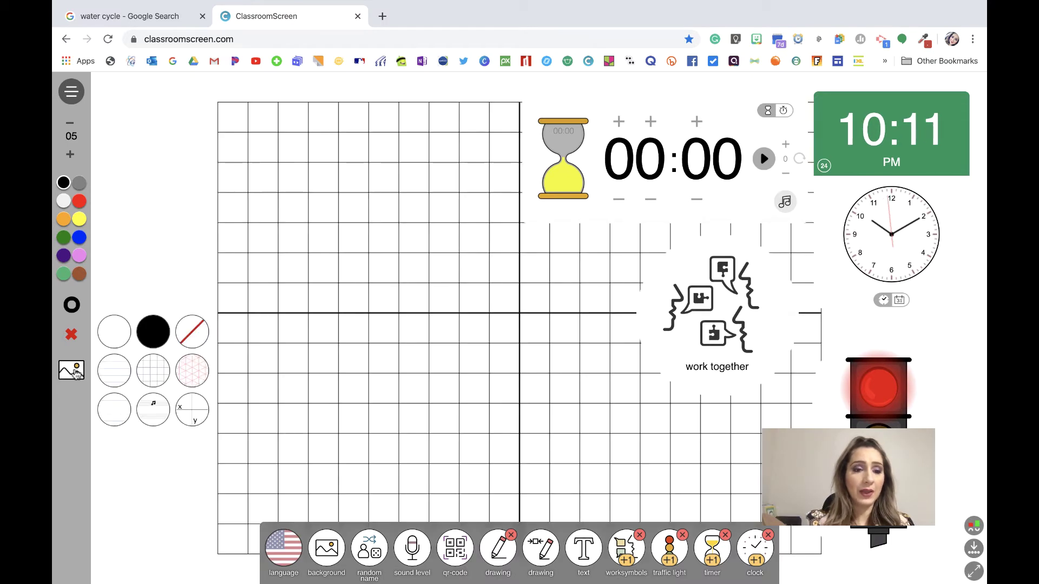
left_click(153, 371)
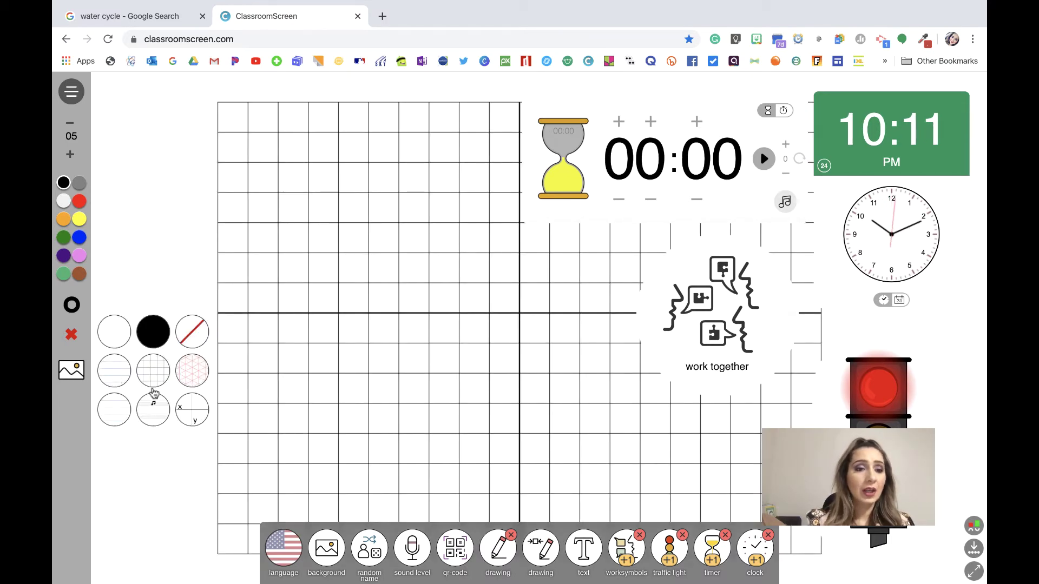
left_click(122, 406)
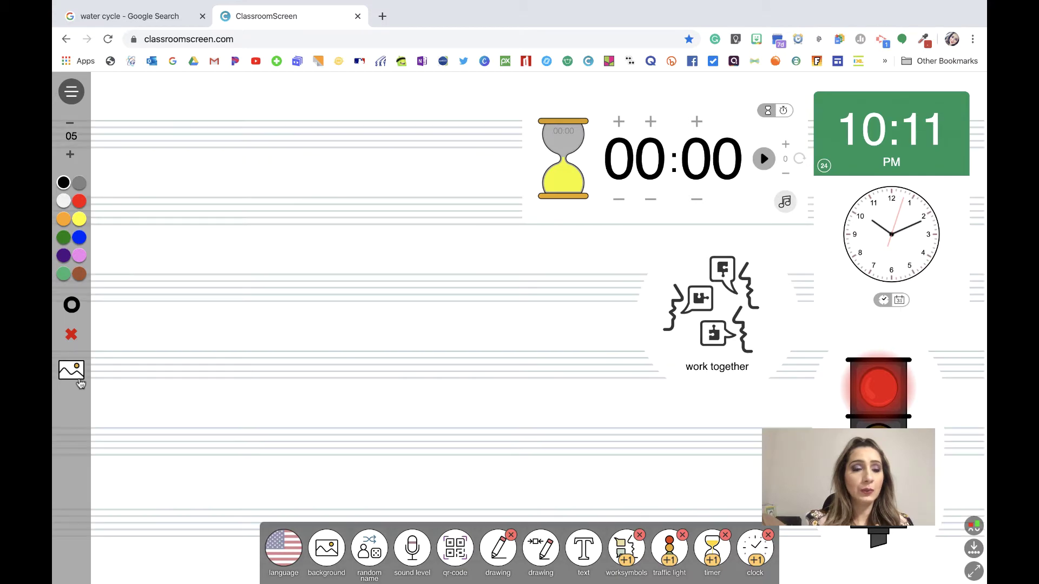
mouse_move(72, 380)
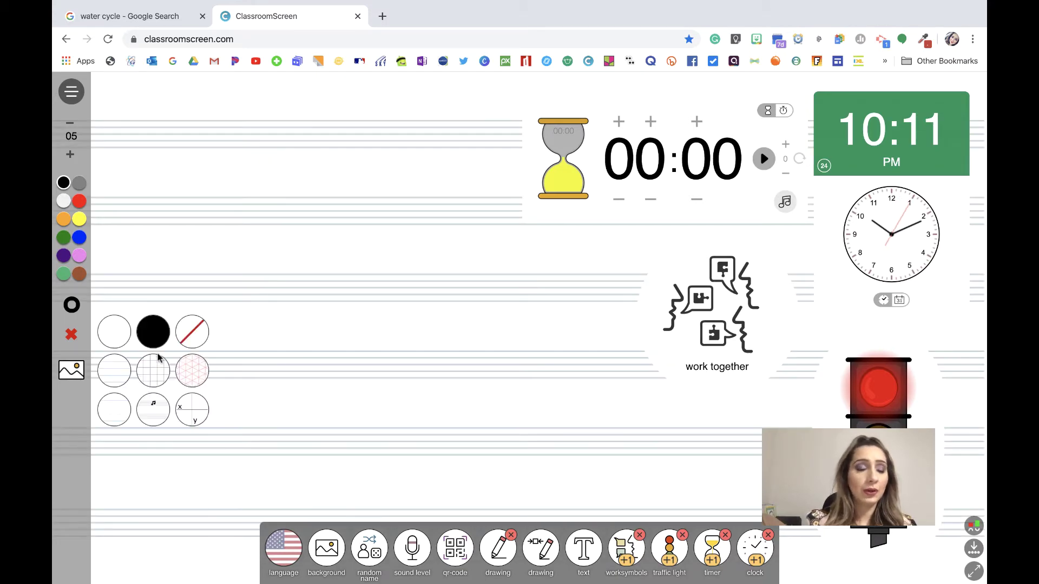
left_click(184, 341)
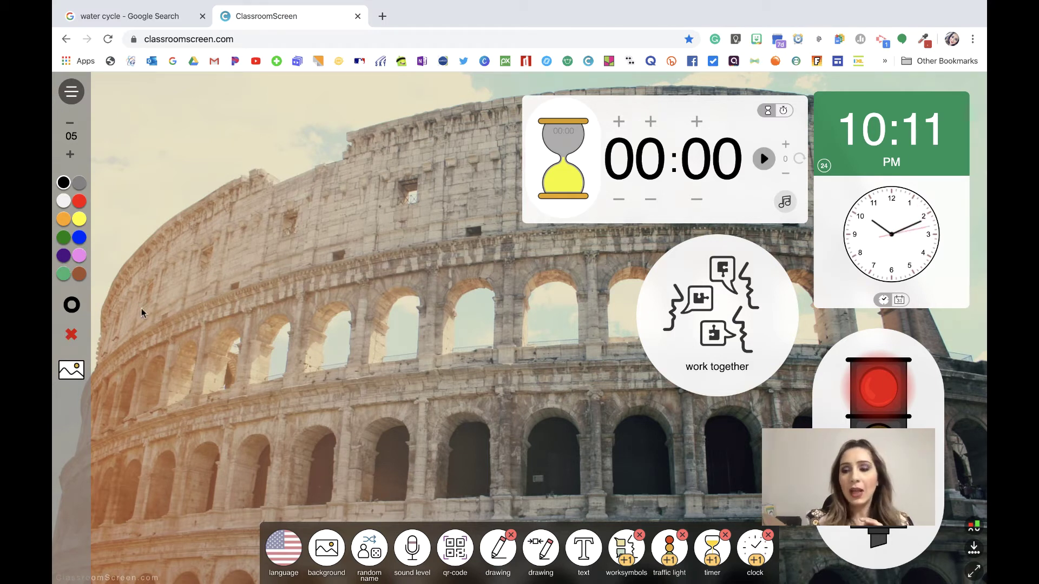
Step: Exit full-screen drawing and insert a Desktop screenshot into a new drawing board
left_click(511, 550)
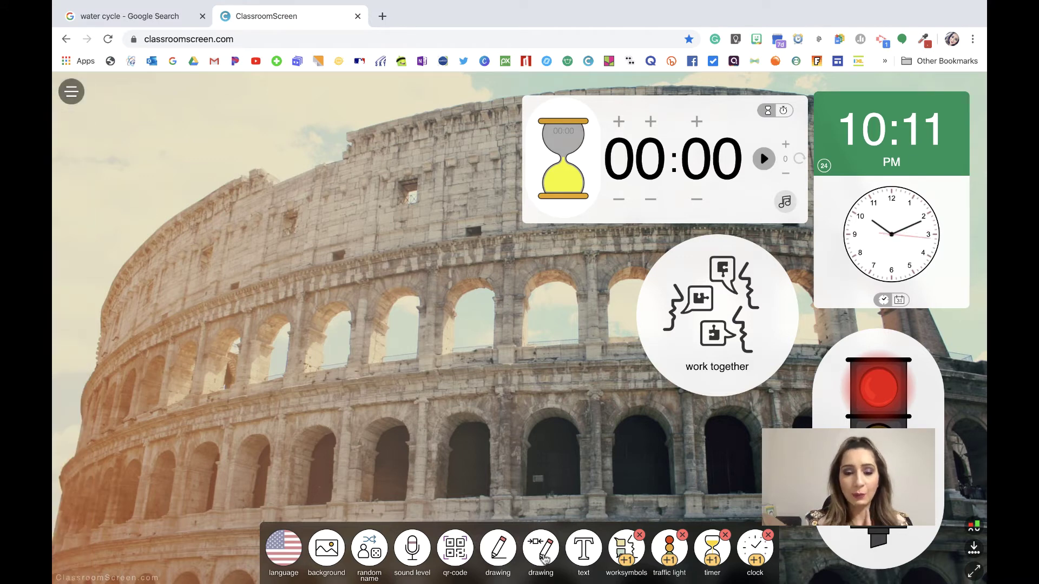
left_click(541, 547)
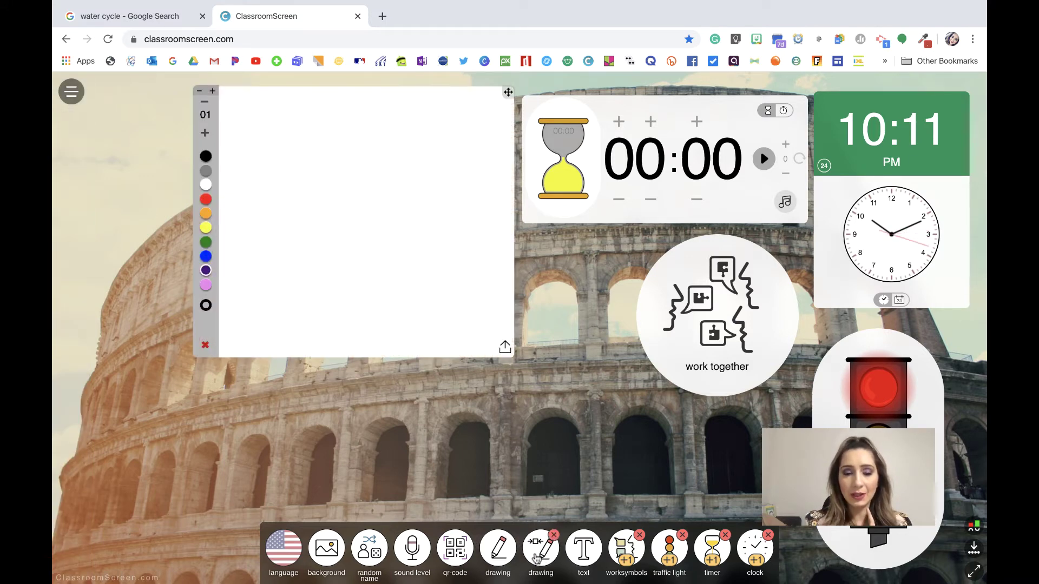
left_click(505, 348)
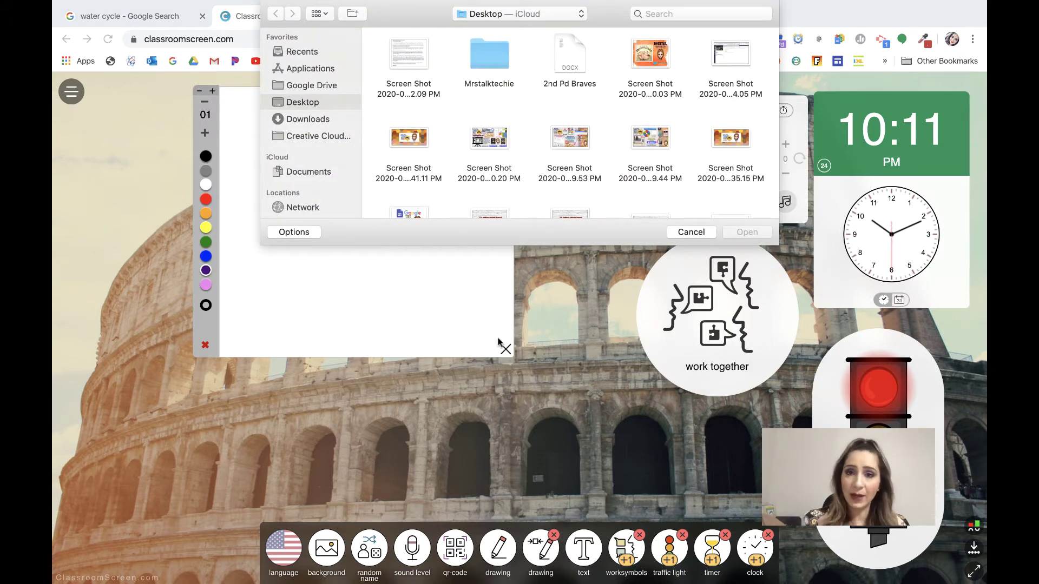
left_click(647, 58)
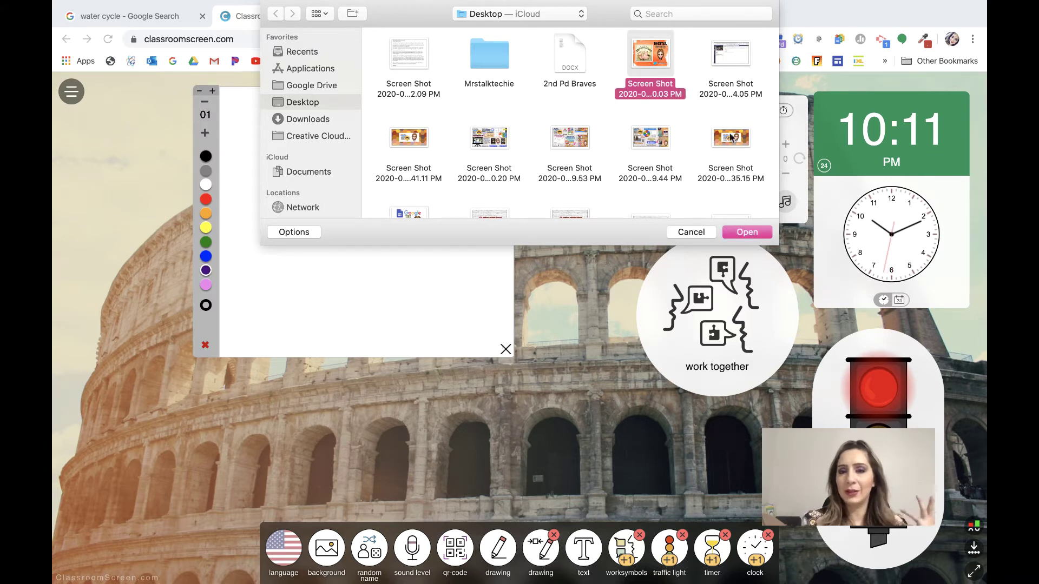
left_click(746, 232)
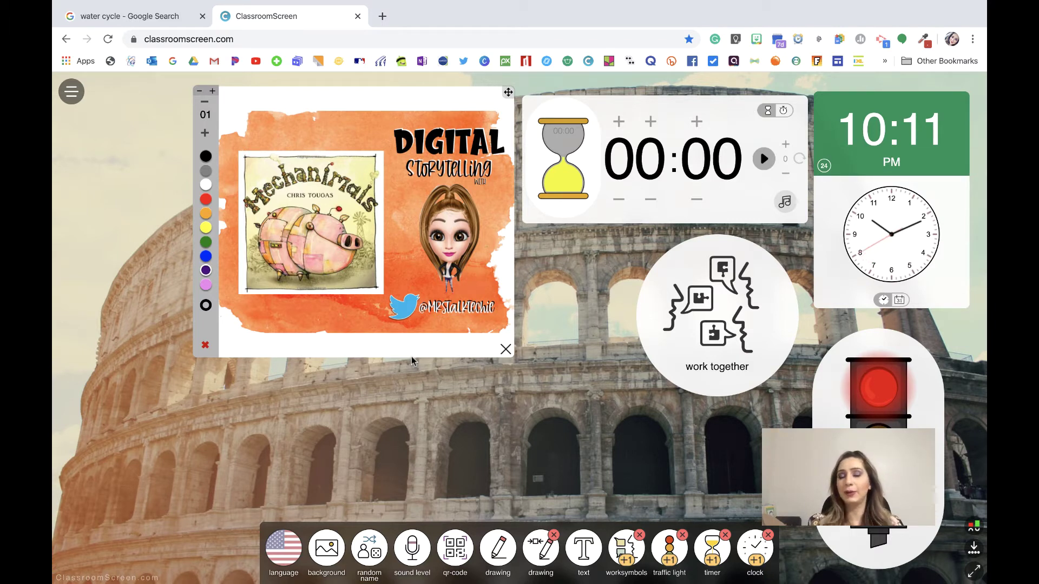
Step: Close the image drawing board, reopen it, then close it again
left_click(553, 535)
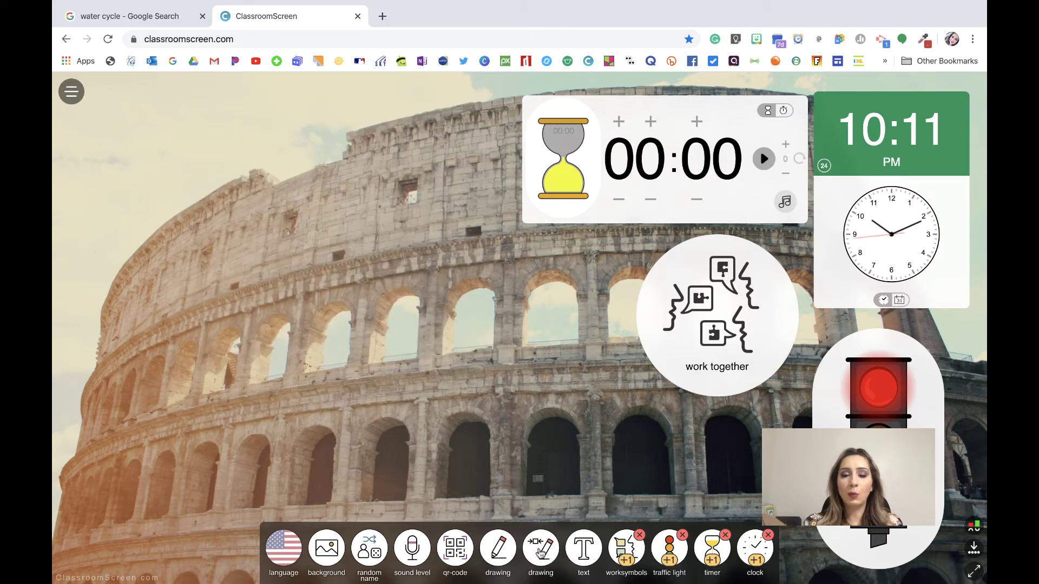
left_click(540, 552)
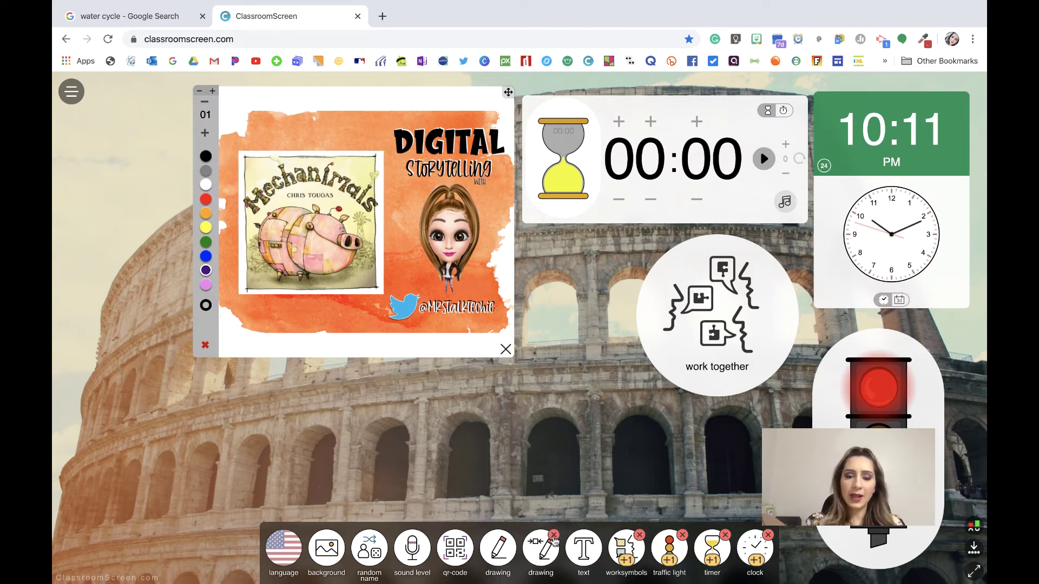
left_click(553, 536)
Step: Add a classroomscreen.com QR code and place it top left, level with the timer
left_click(460, 550)
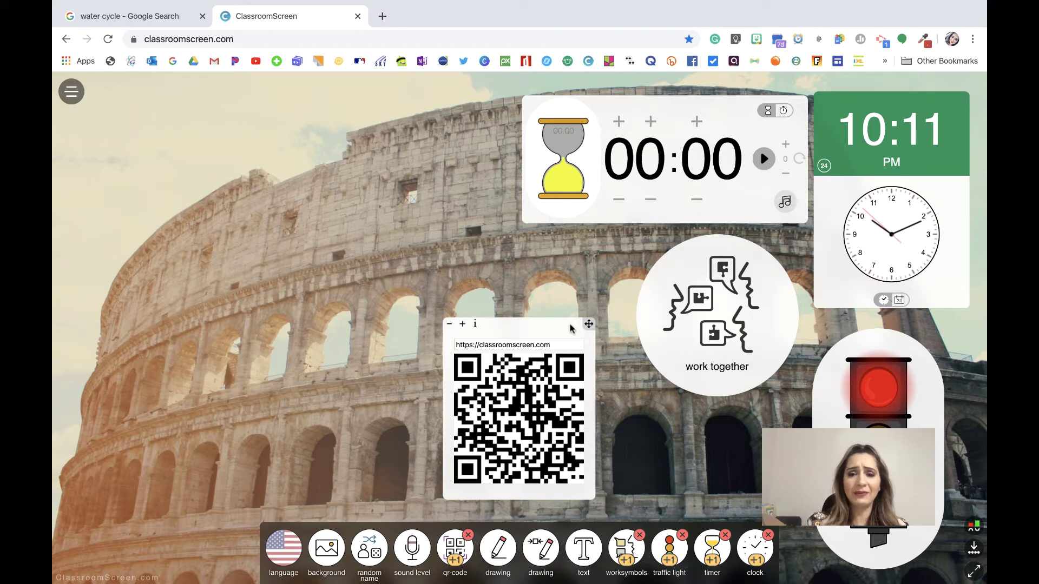
left_click_drag(589, 324, 461, 101)
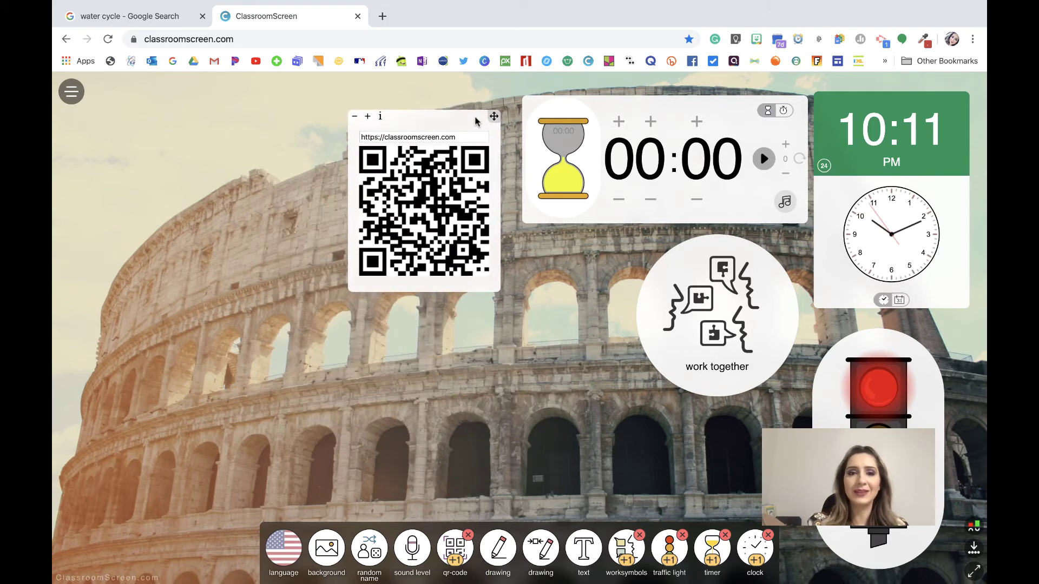
left_click_drag(476, 120, 476, 107)
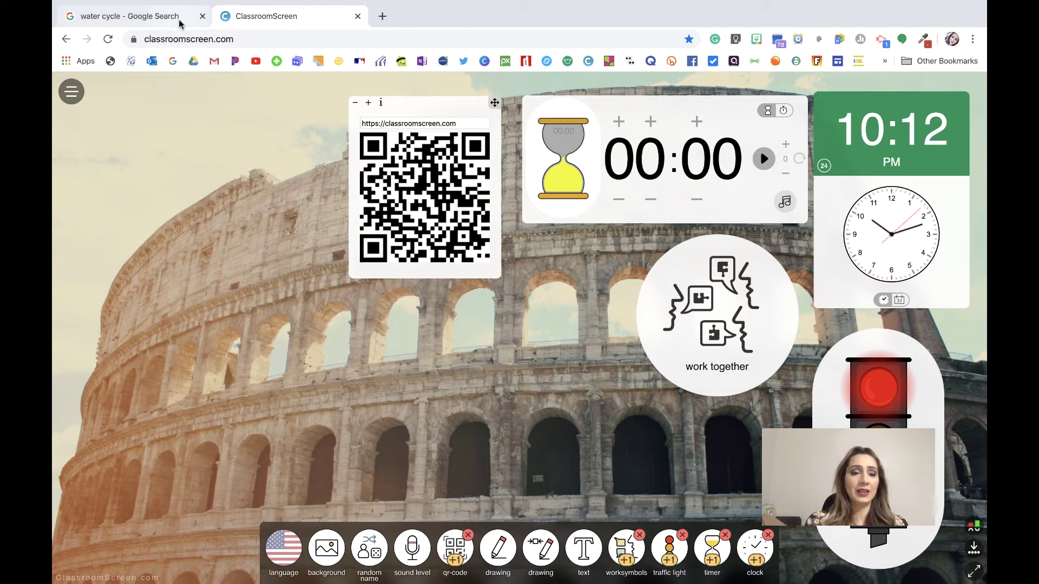
Step: Copy the image address of the American Water 'The Water Cycle' diagram
left_click(152, 22)
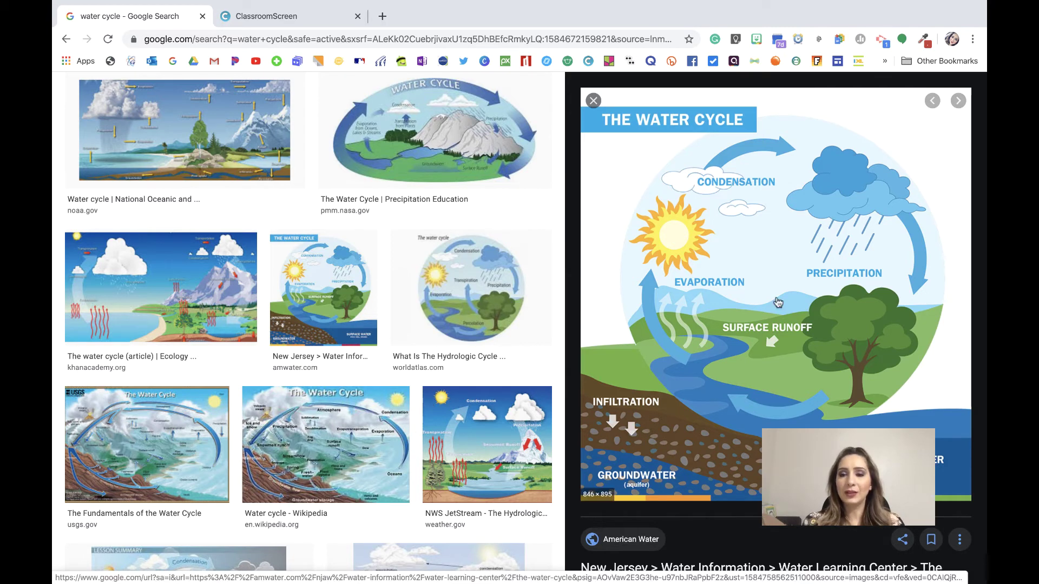
right_click(669, 282)
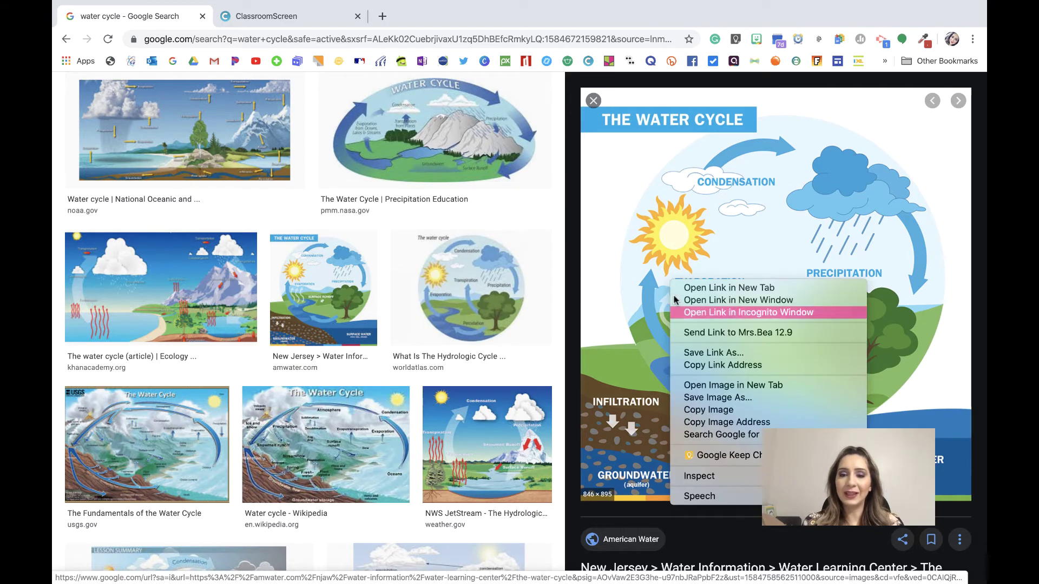
left_click(725, 422)
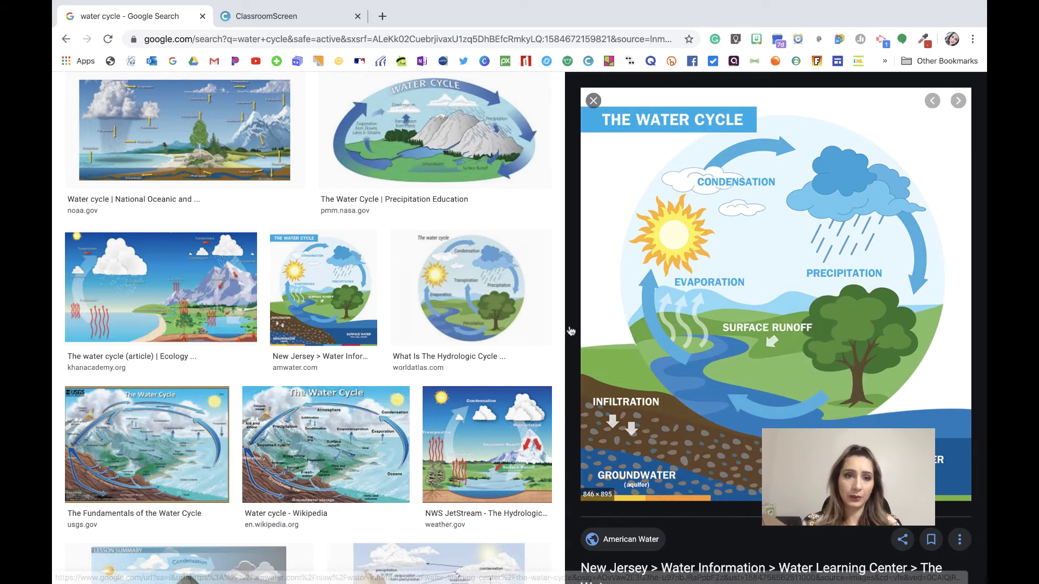
Step: Replace the QR code's classroomscreen.com link with the copied water cycle image address
left_click(303, 21)
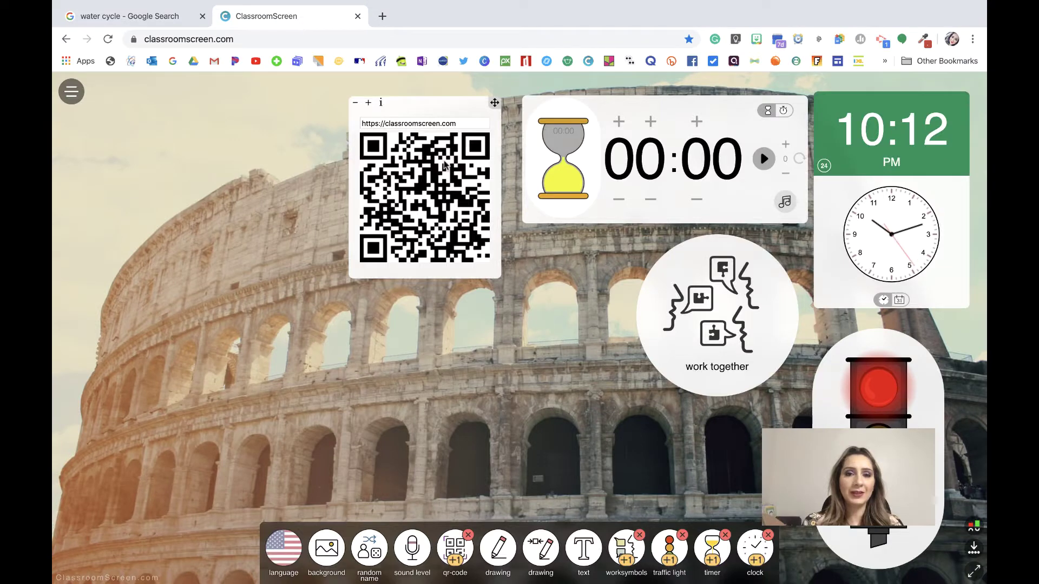
left_click(463, 123)
left_click_drag(463, 123, 329, 119)
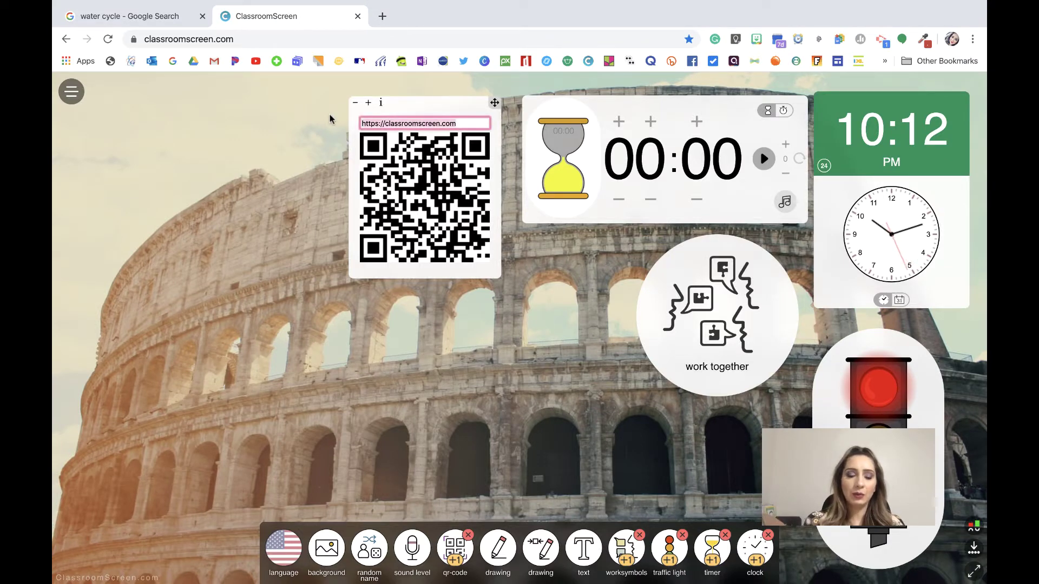
key("ctrl+v")
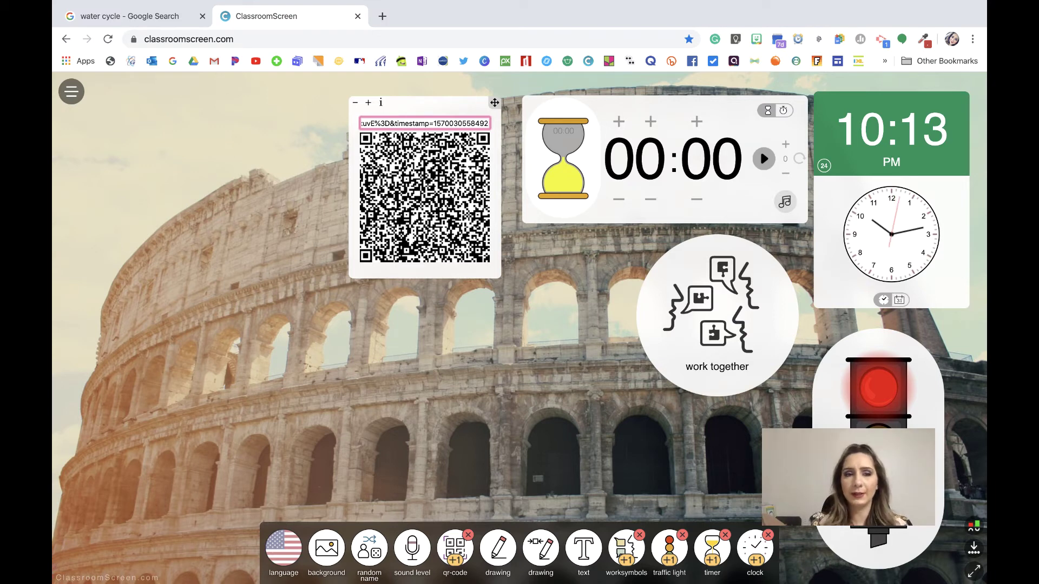
Step: Start the sound level meter with sensitivity 1 and noise threshold 5
left_click(413, 547)
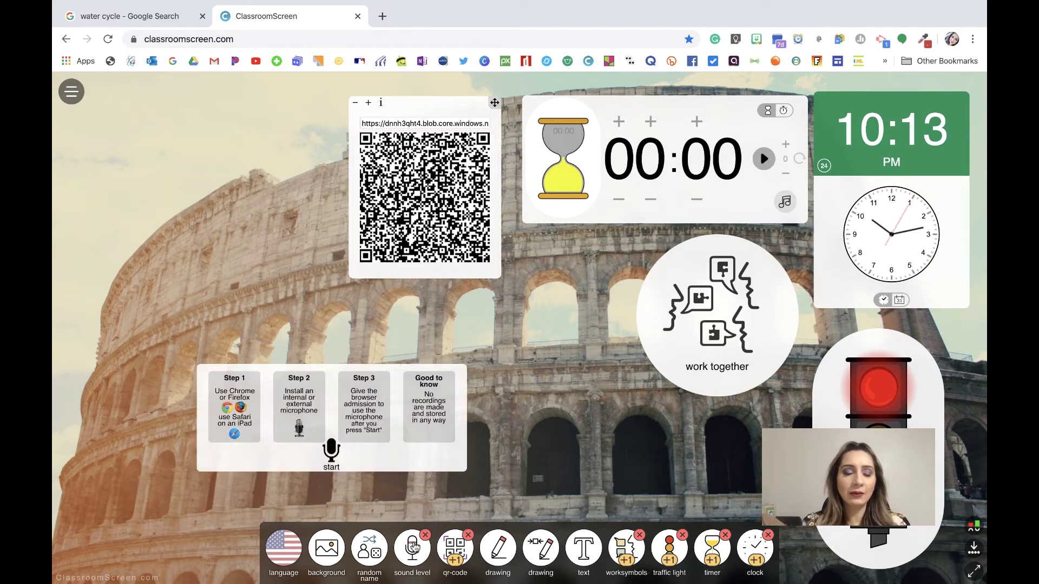
left_click(331, 450)
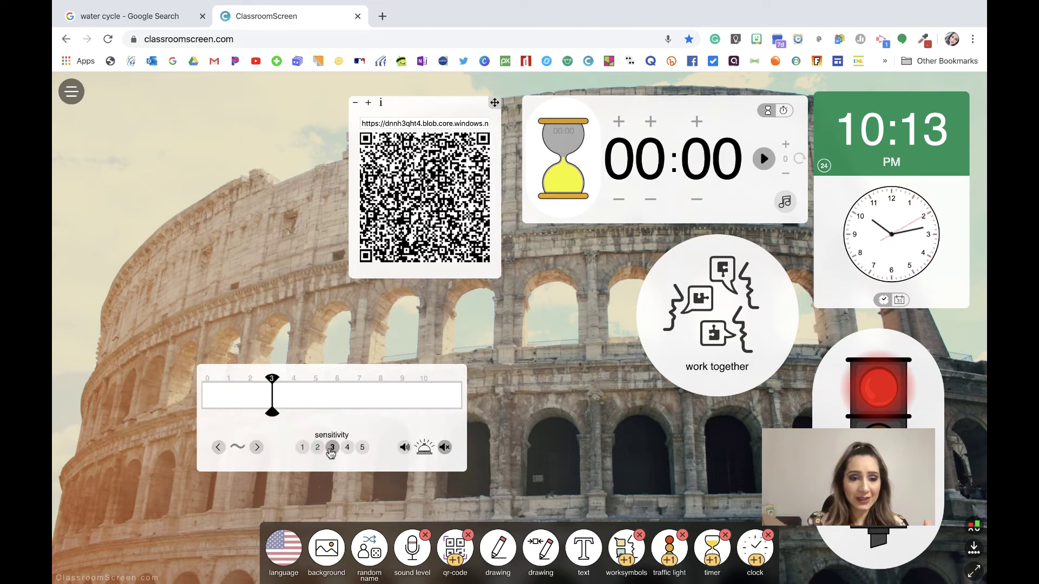
left_click(303, 447)
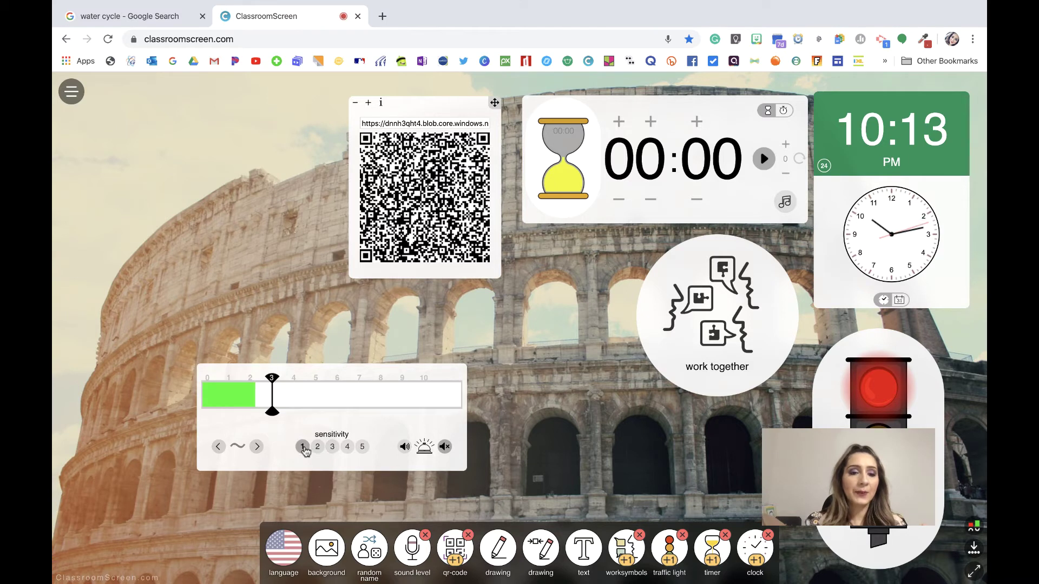
left_click(256, 448)
left_click(255, 449)
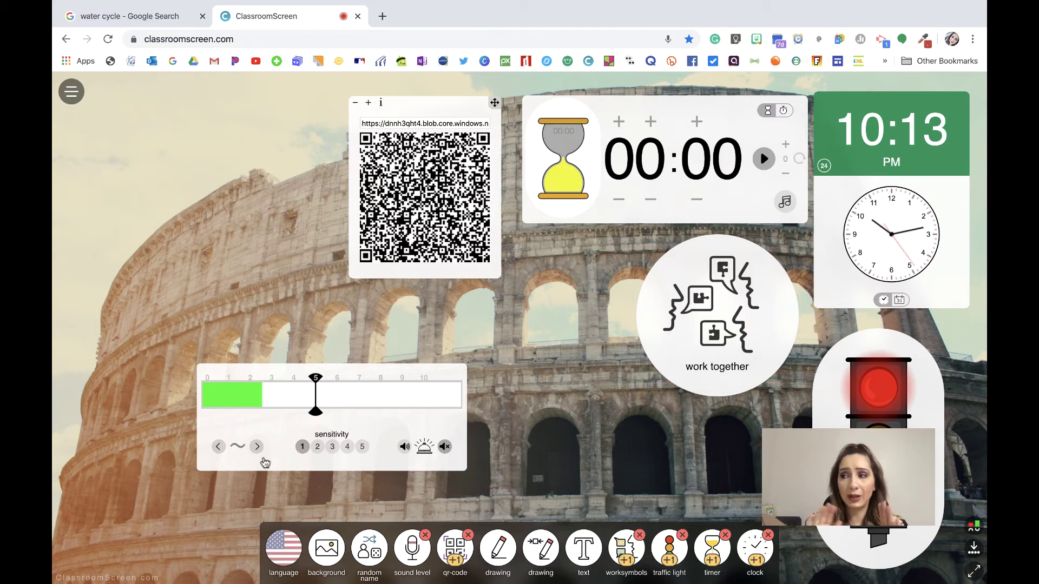
Step: Try sensitivity 2, return it to 1, and close the sound level meter
left_click(316, 447)
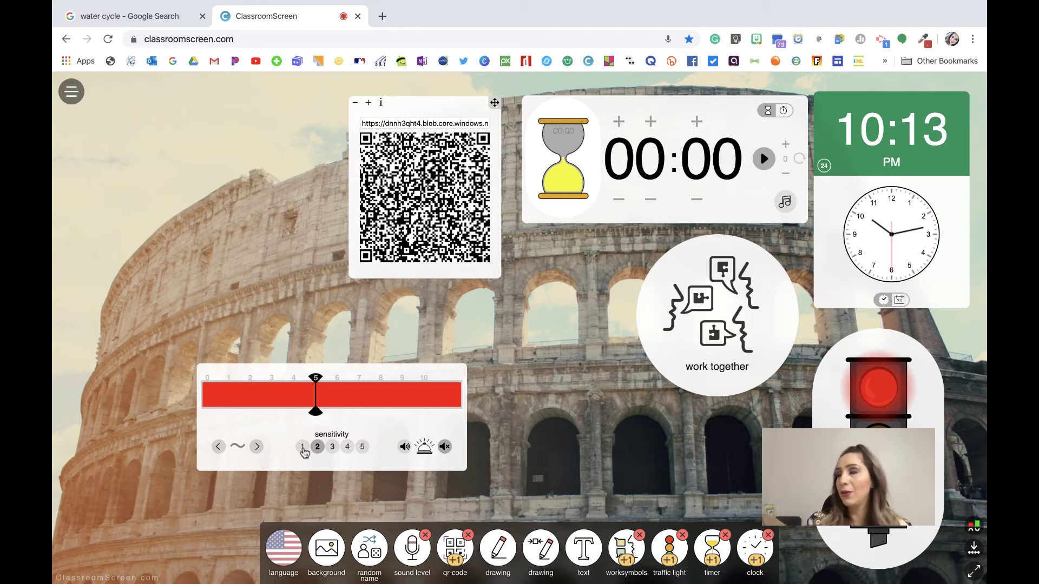
left_click(303, 447)
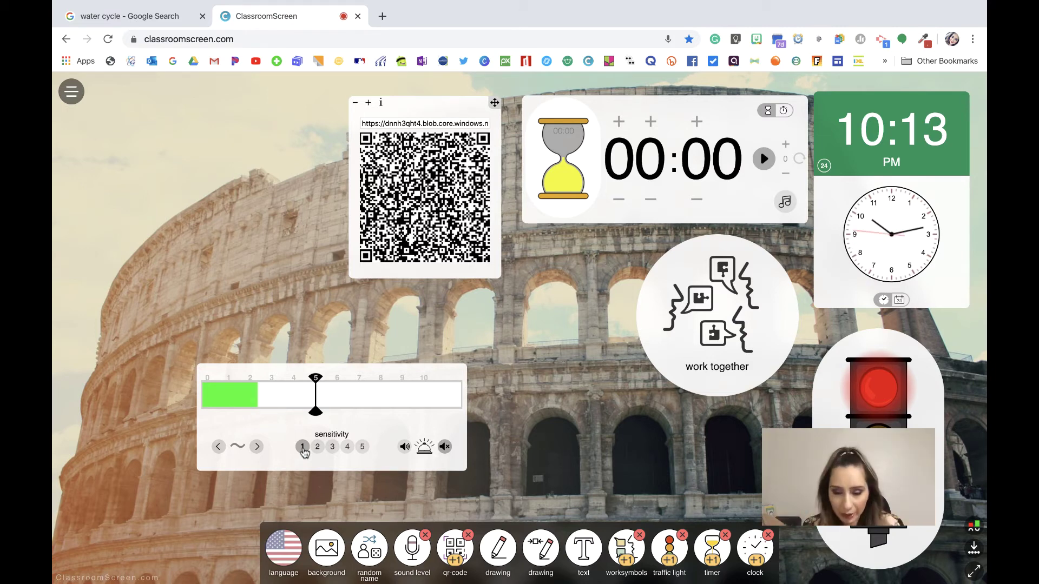
left_click(412, 552)
Step: Add the random name picker and move it up beside the QR code
left_click(369, 554)
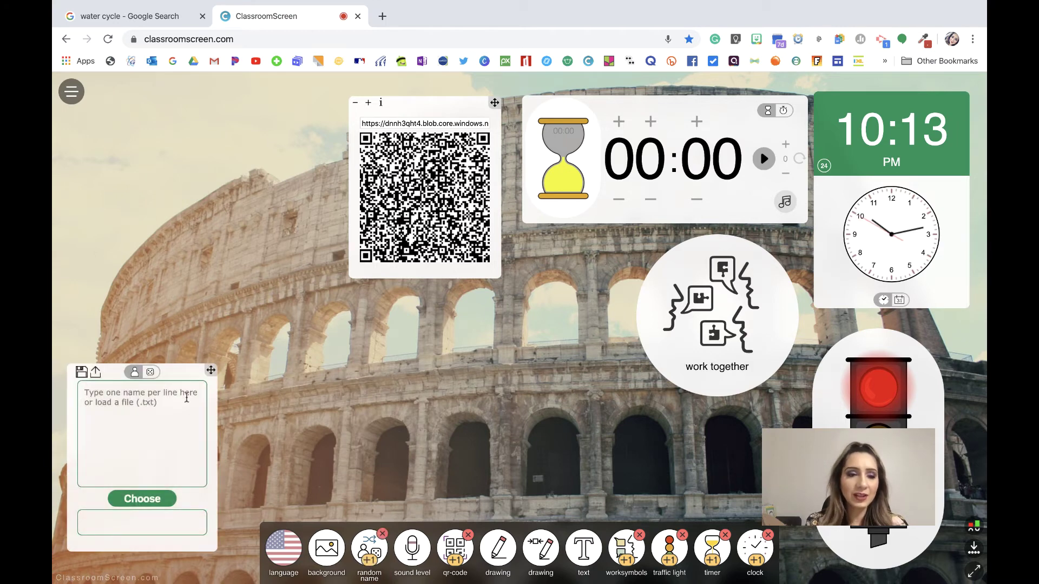
key("ctrl+a")
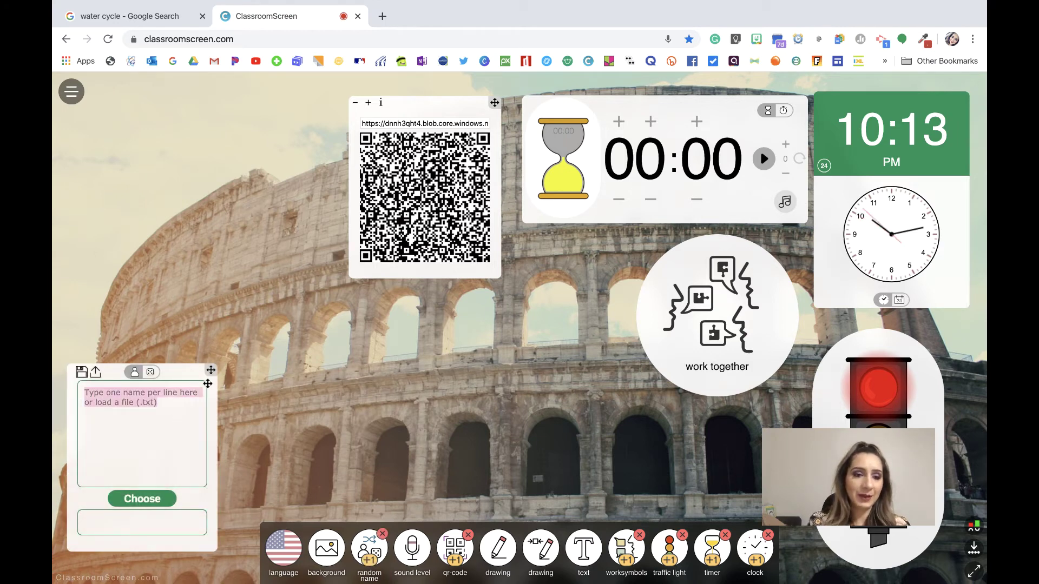
left_click_drag(211, 370, 319, 104)
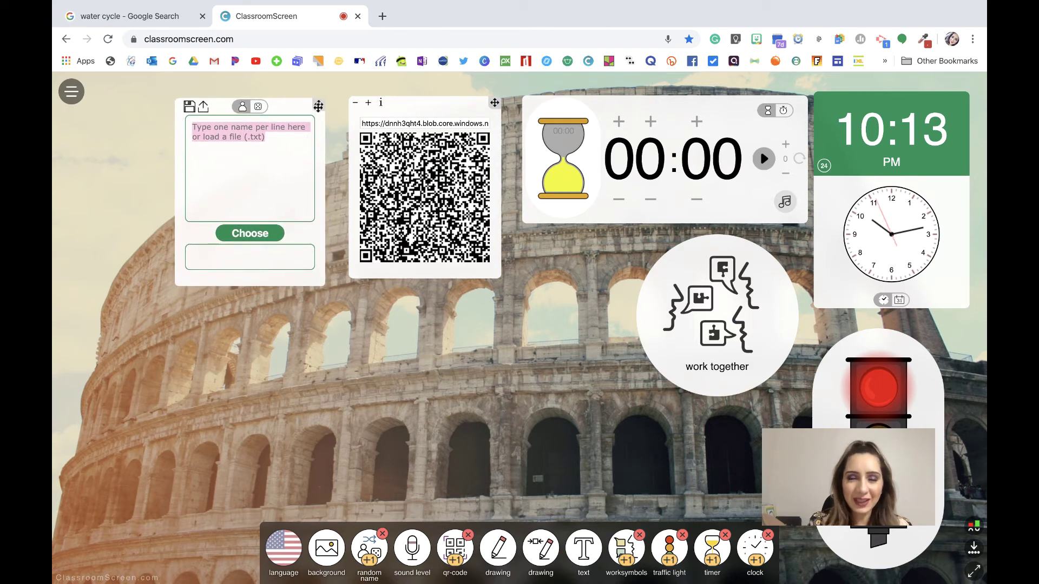
Step: Enter five student names in the list and draw one at random
left_click(288, 163)
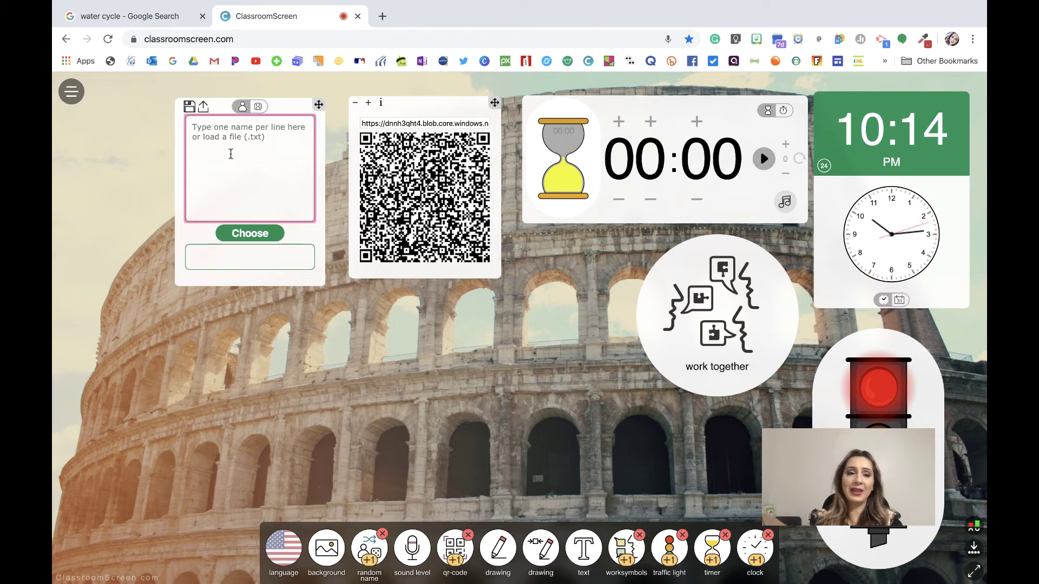
type("mary ")
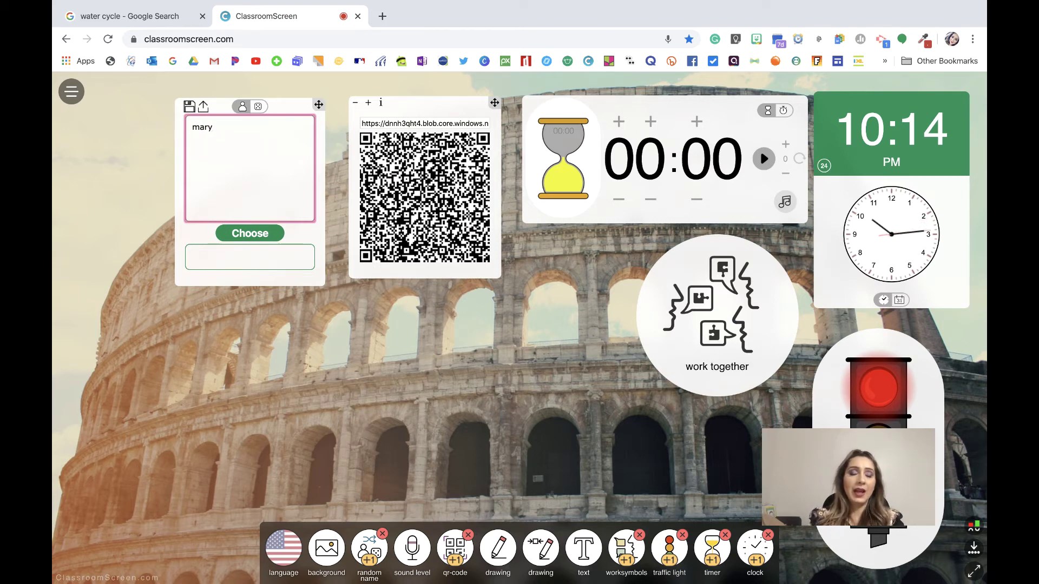
type("joe")
key("Return")
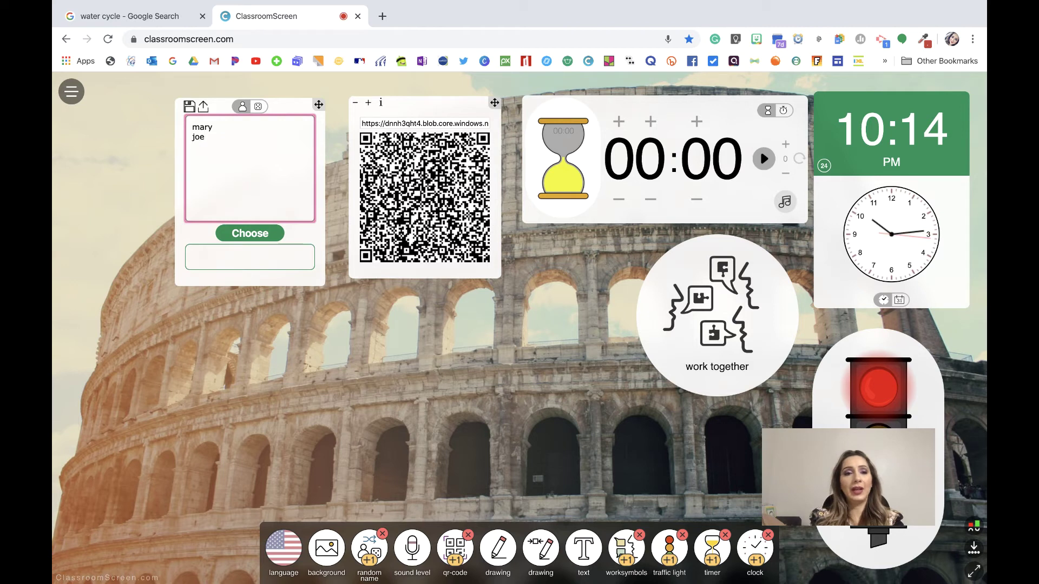
type("tom ")
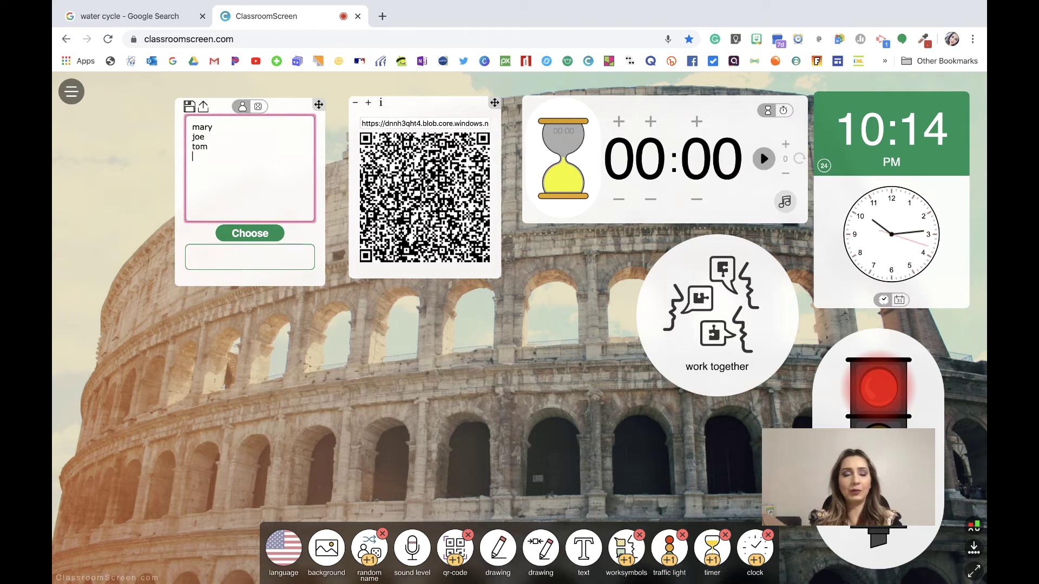
type("Charlie Su")
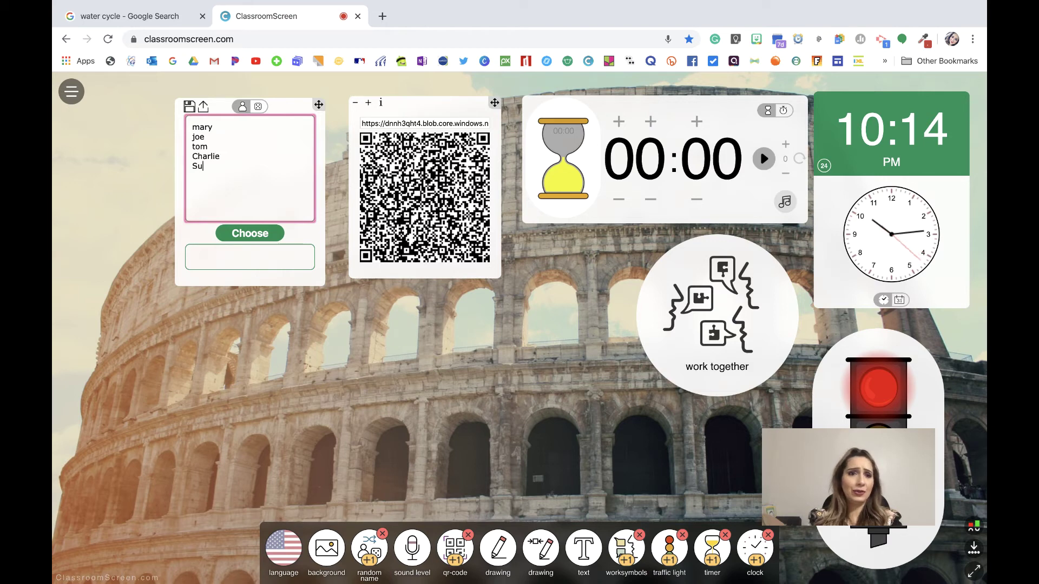
type("sie")
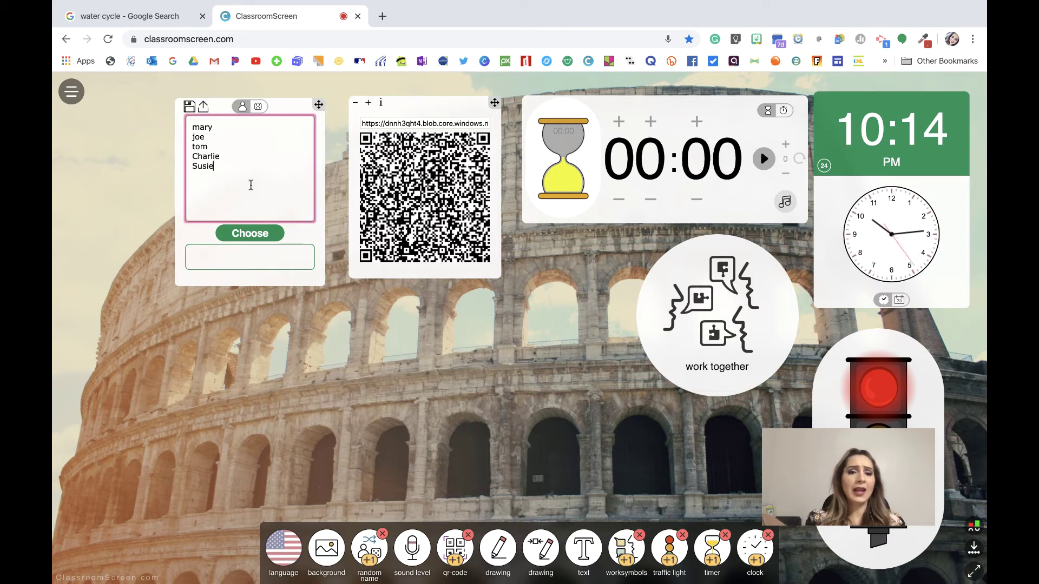
left_click(250, 235)
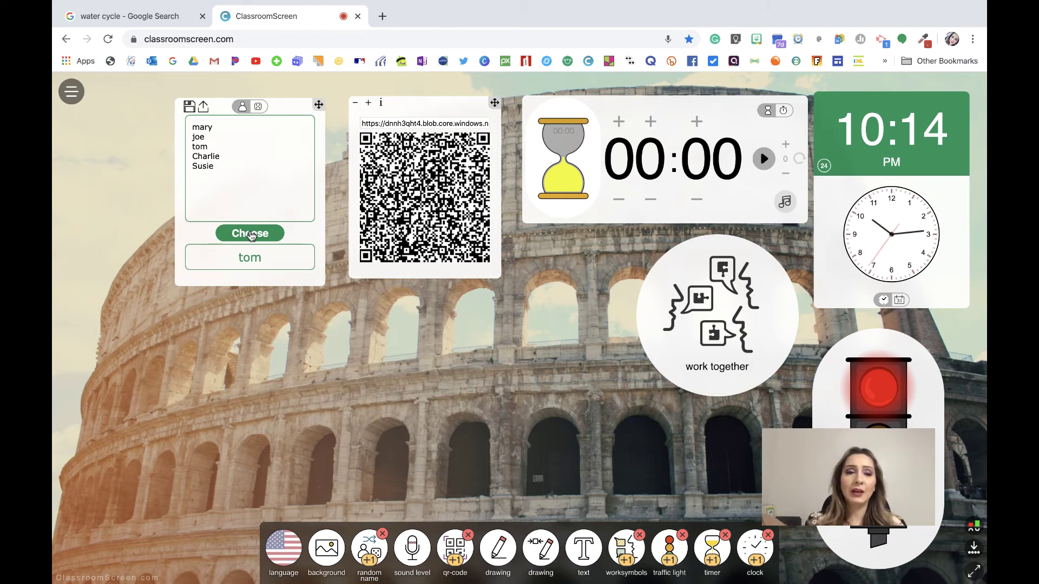
Step: Clear the sample names and select the 3rd Period names column in the Word roster
left_click_drag(226, 170, 186, 122)
key("BackSpace")
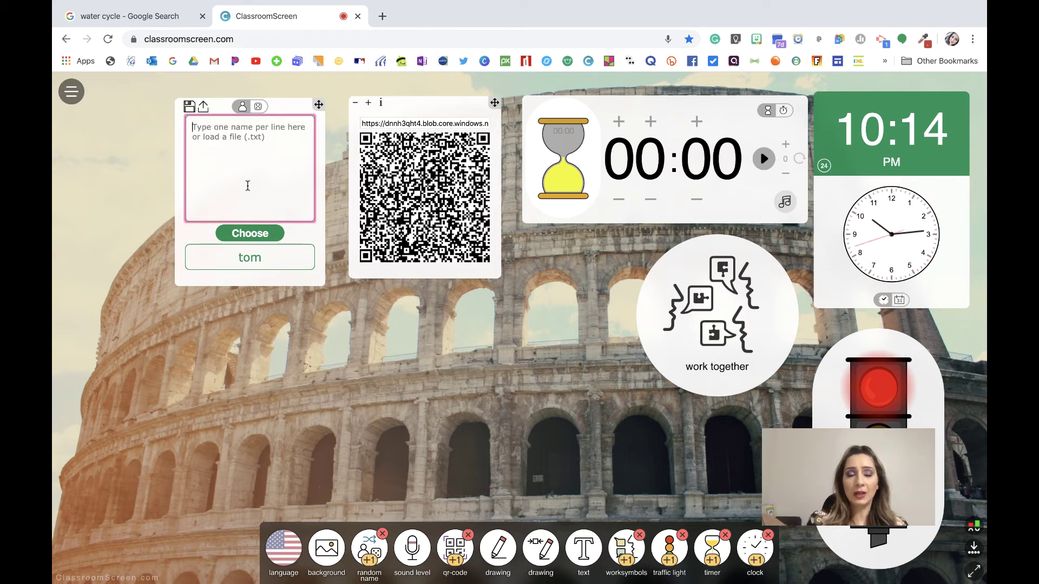
key("ctrl+Up")
left_click(454, 65)
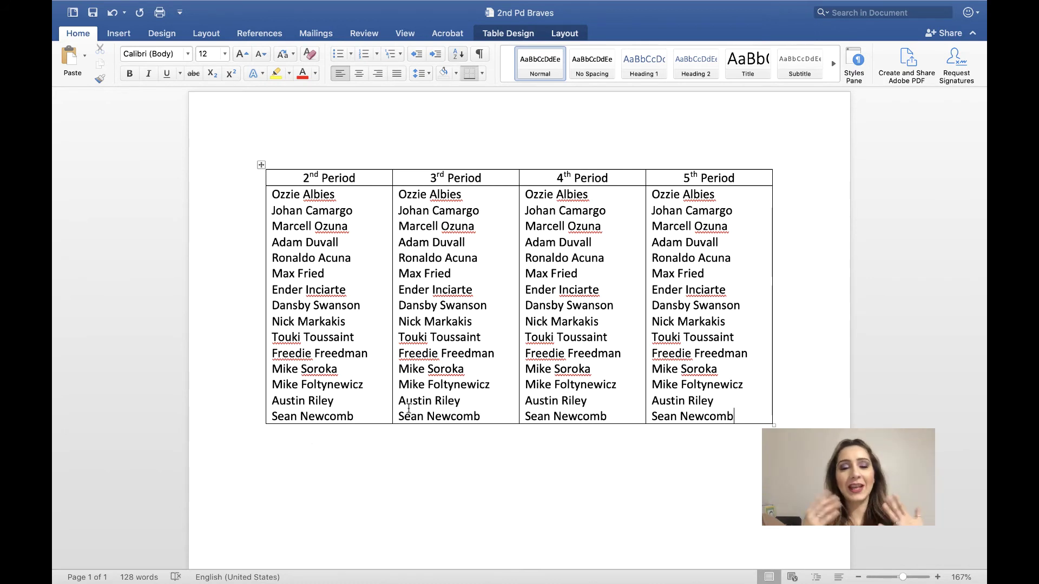
left_click(407, 196, "shift")
left_click(407, 196)
left_click_drag(399, 195, 491, 420)
Step: Paste the 3rd Period roster into the name picker and draw two random names
key("ctrl+Up")
left_click(531, 76)
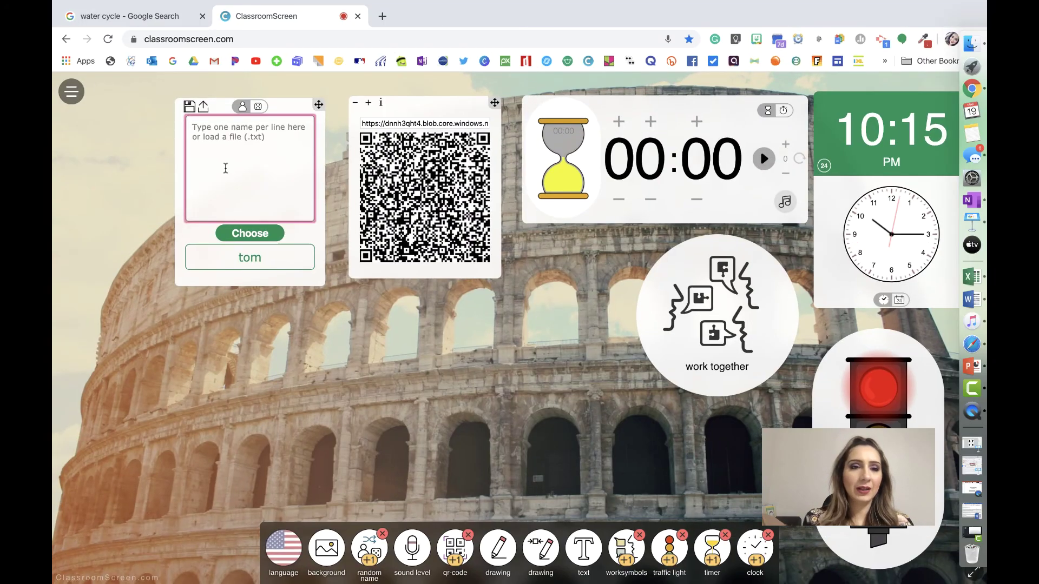
key("super+v")
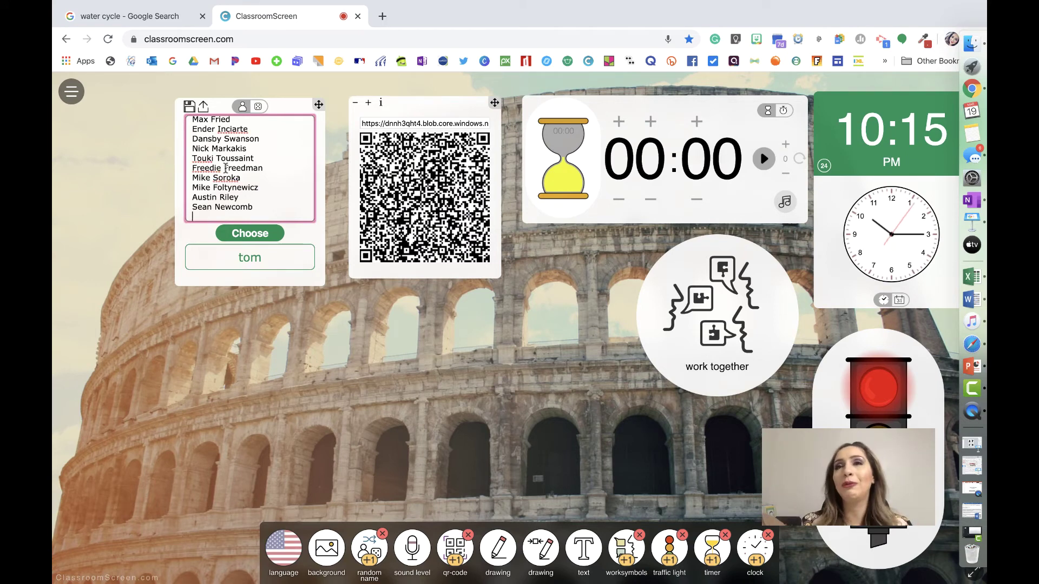
left_click(263, 238)
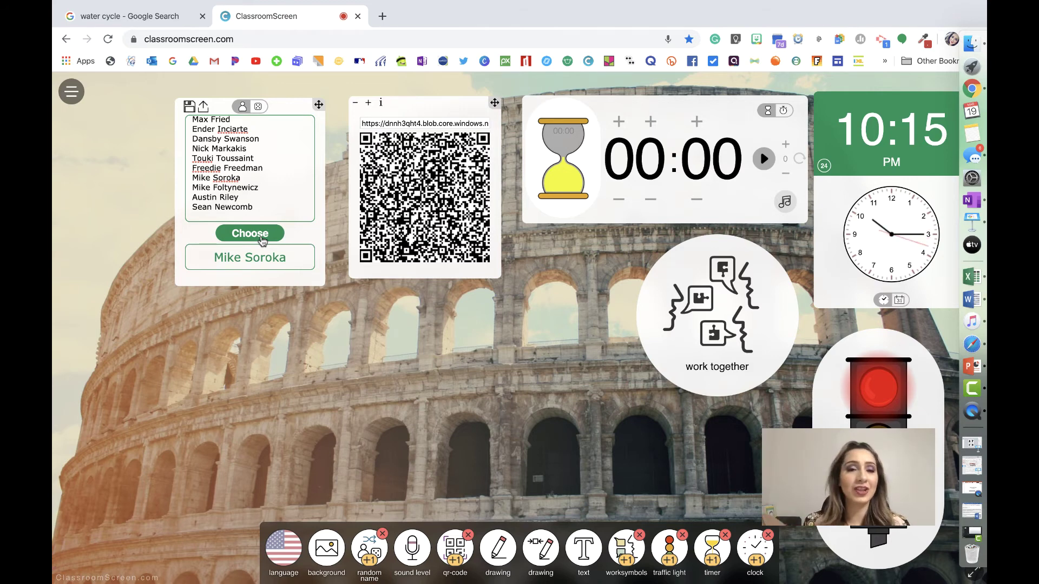
left_click(263, 238)
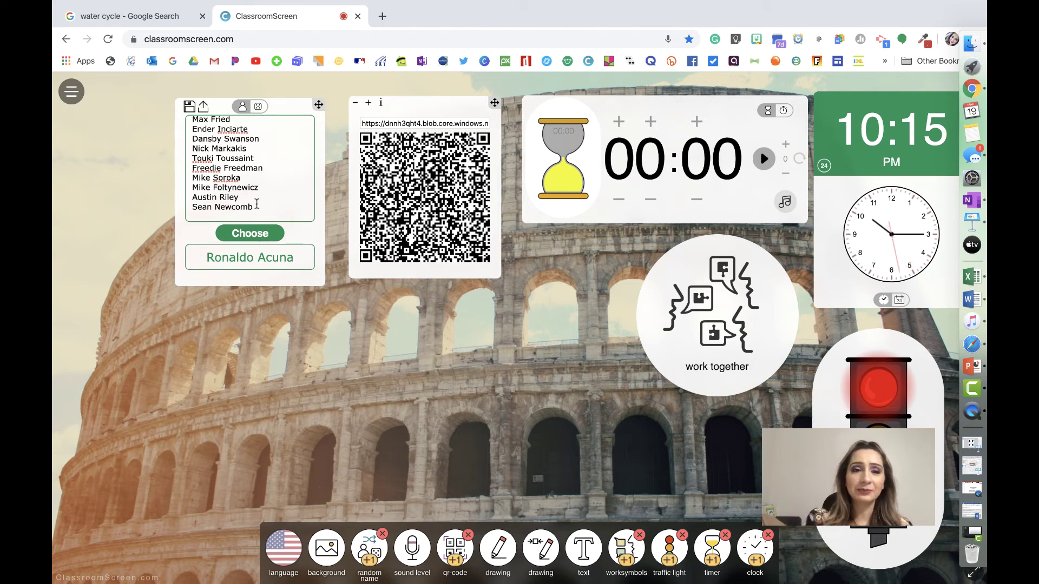
left_click(382, 534)
left_click(371, 549)
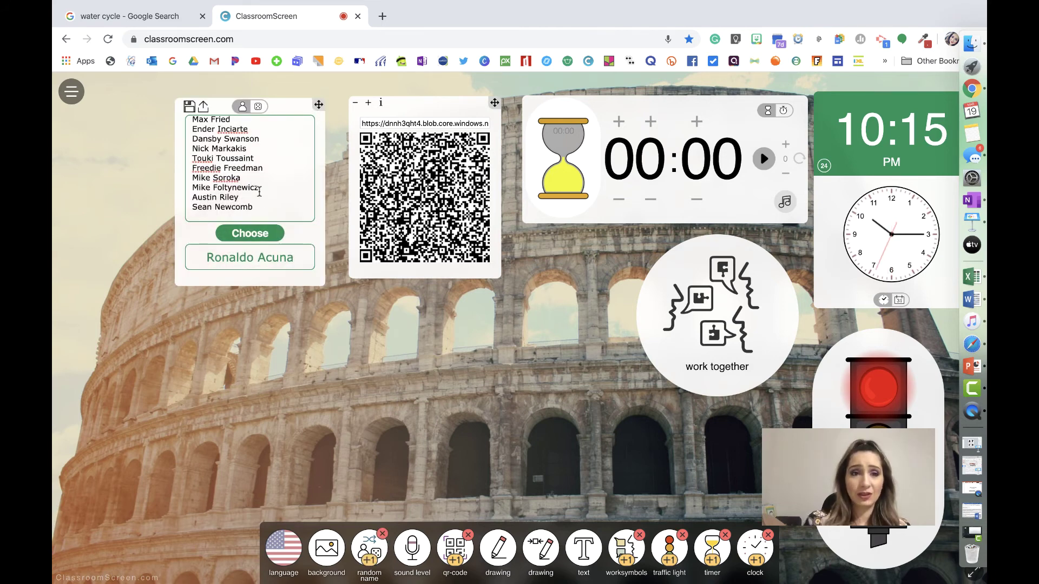
Step: Roll one, two and three dice, then switch back to the class name list
left_click(259, 107)
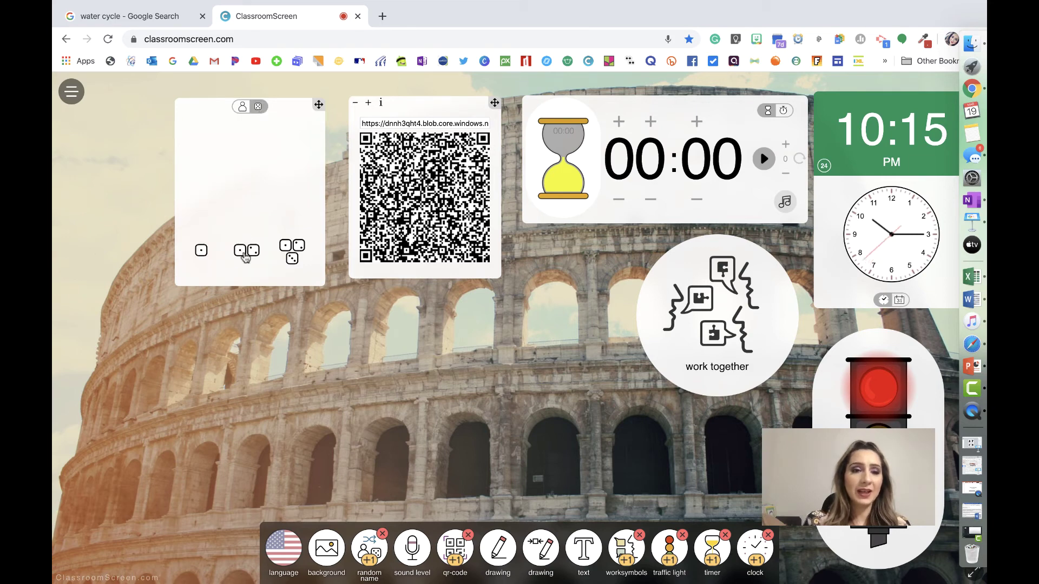
left_click(245, 252)
left_click(201, 251)
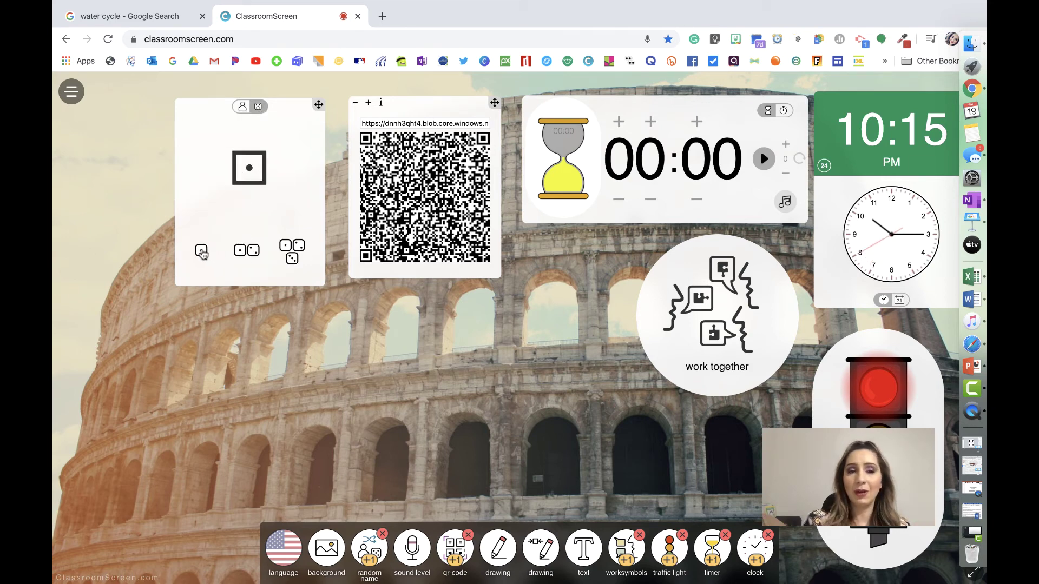
left_click(246, 250)
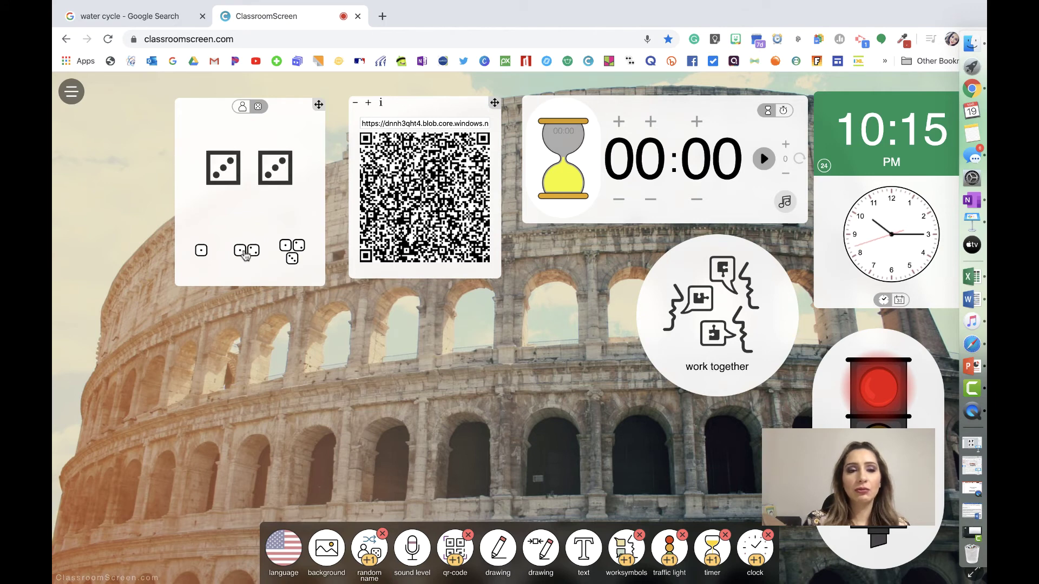
left_click(293, 250)
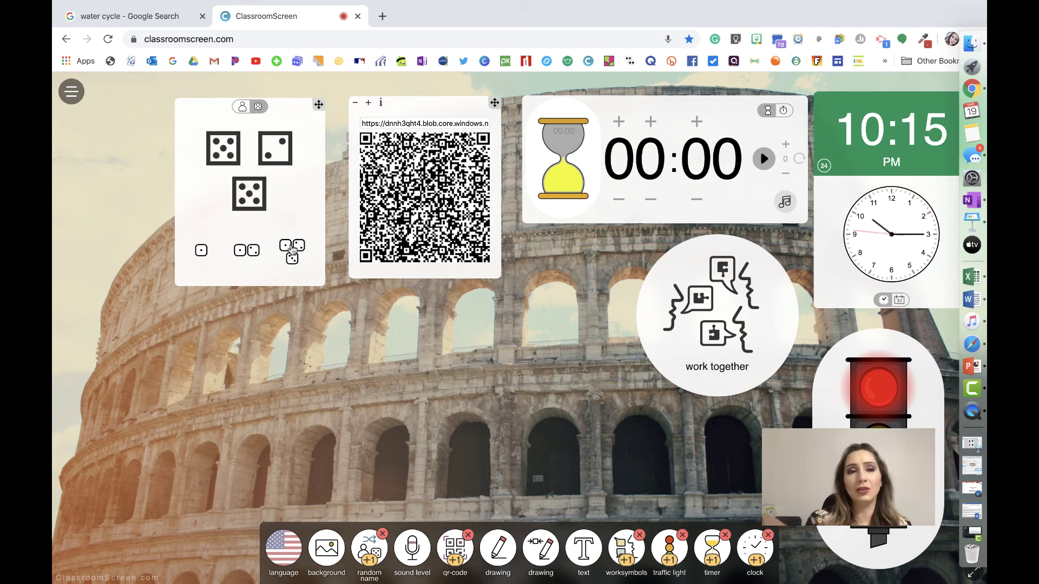
left_click(242, 107)
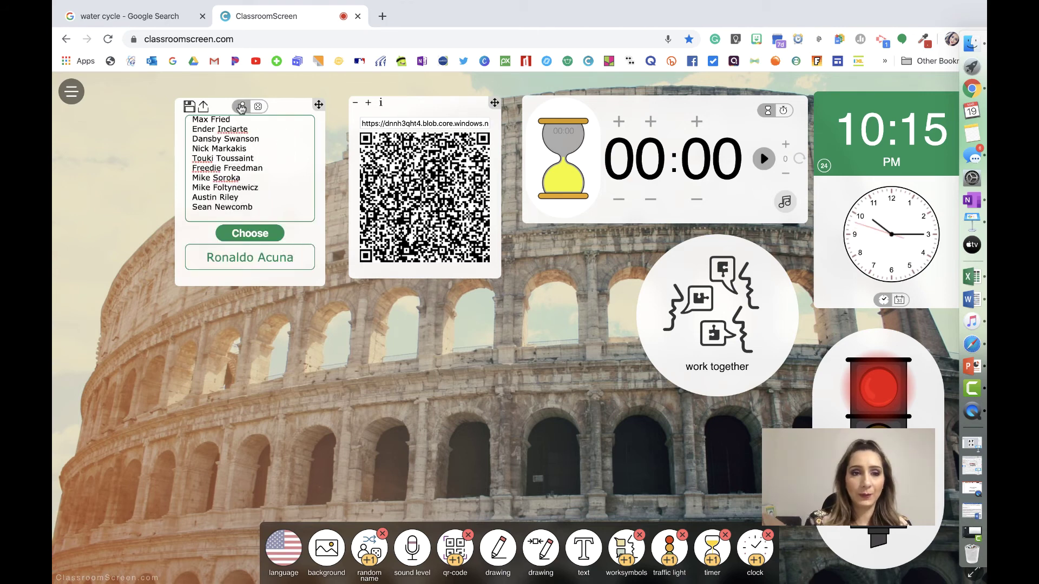
Step: Change the board background from the Colosseum photo to solid orange
left_click(326, 549)
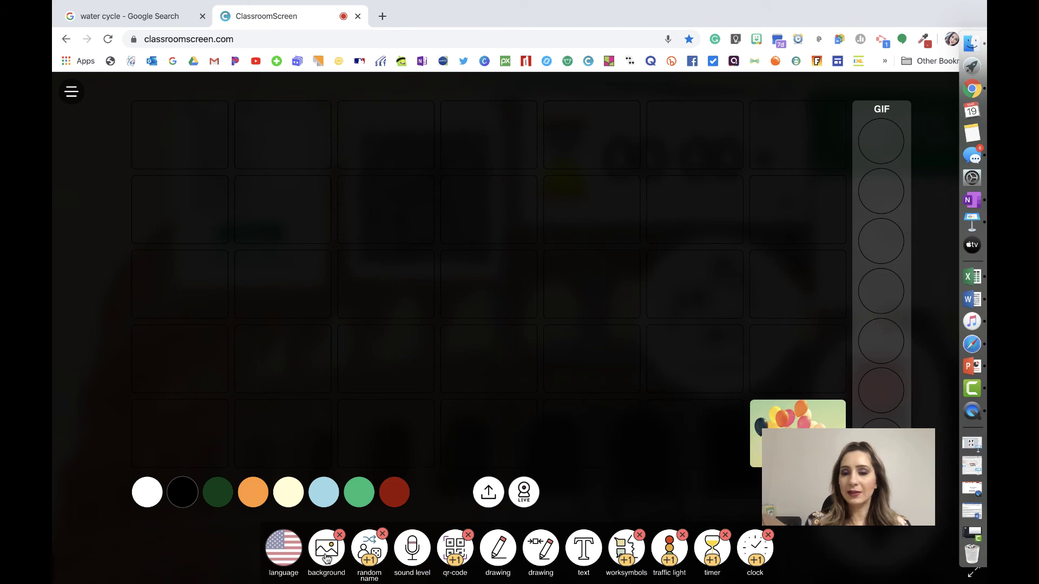
left_click(326, 551)
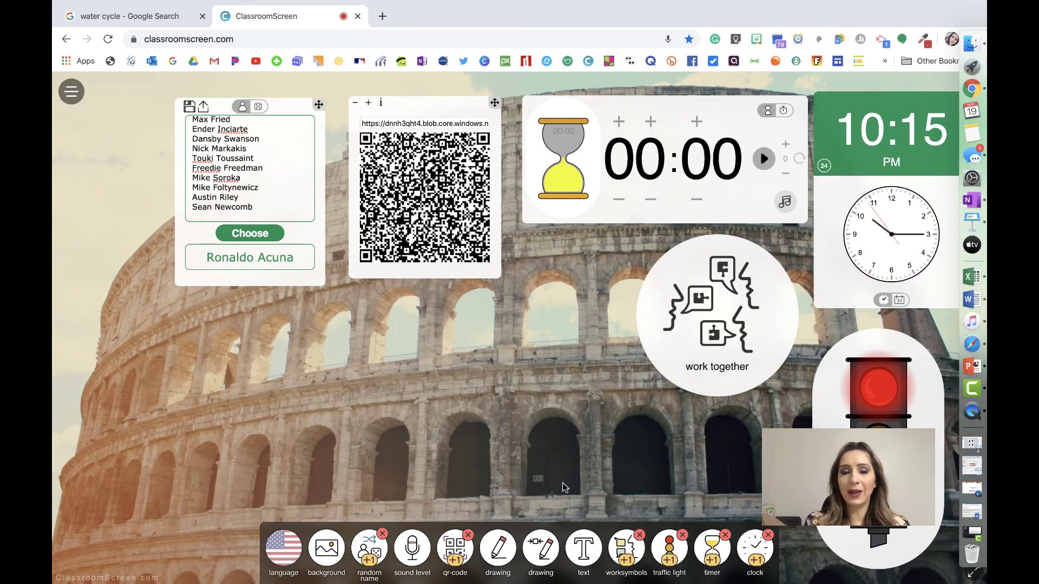
left_click(326, 549)
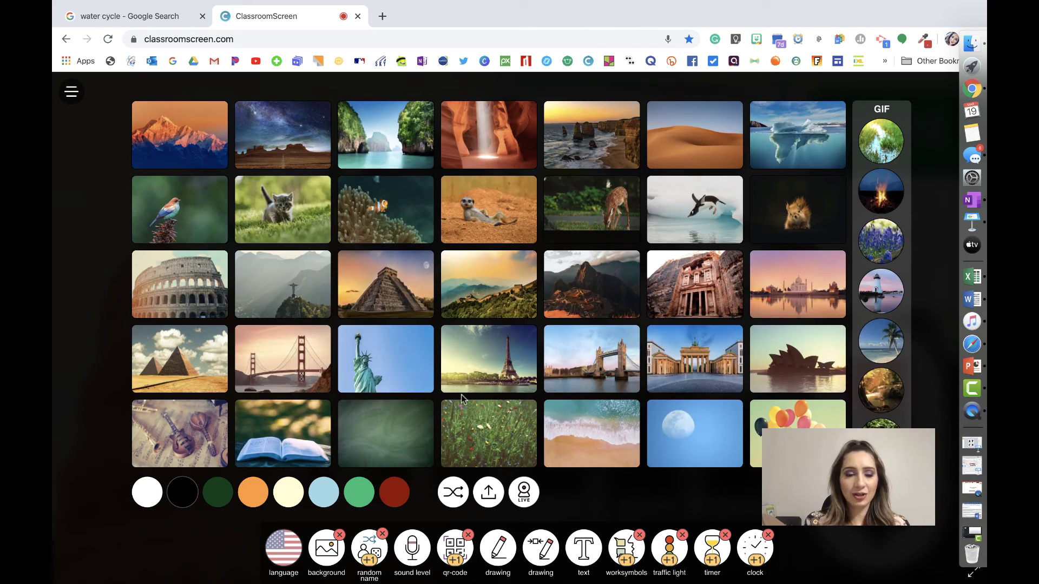
left_click(253, 493)
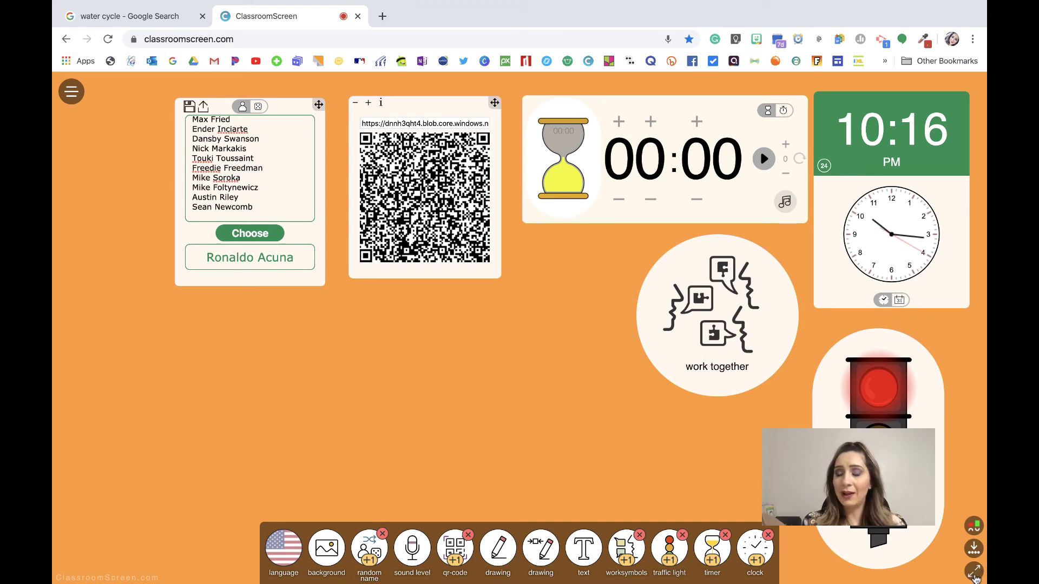
left_click(973, 571)
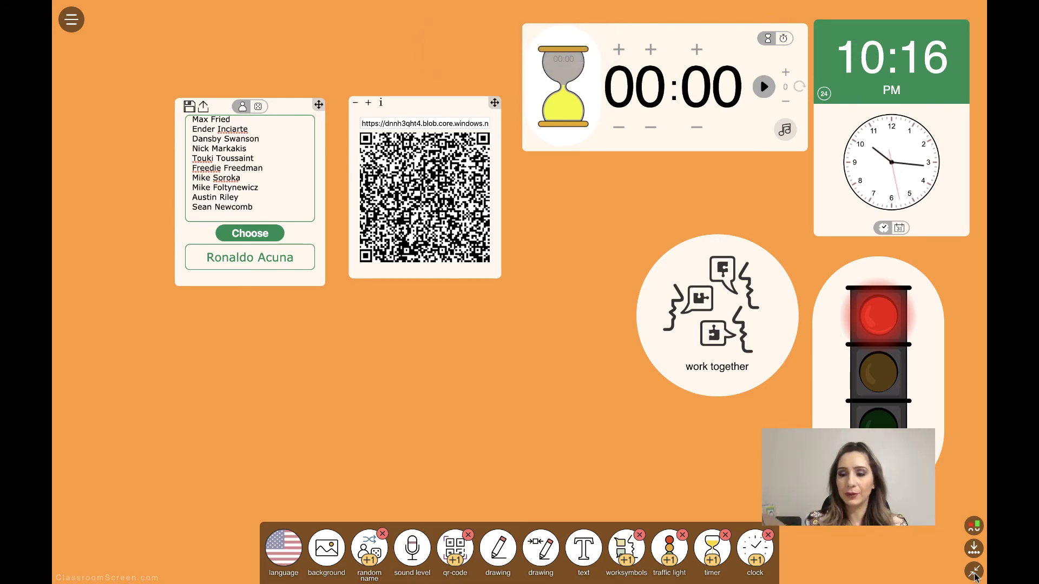
left_click(973, 572)
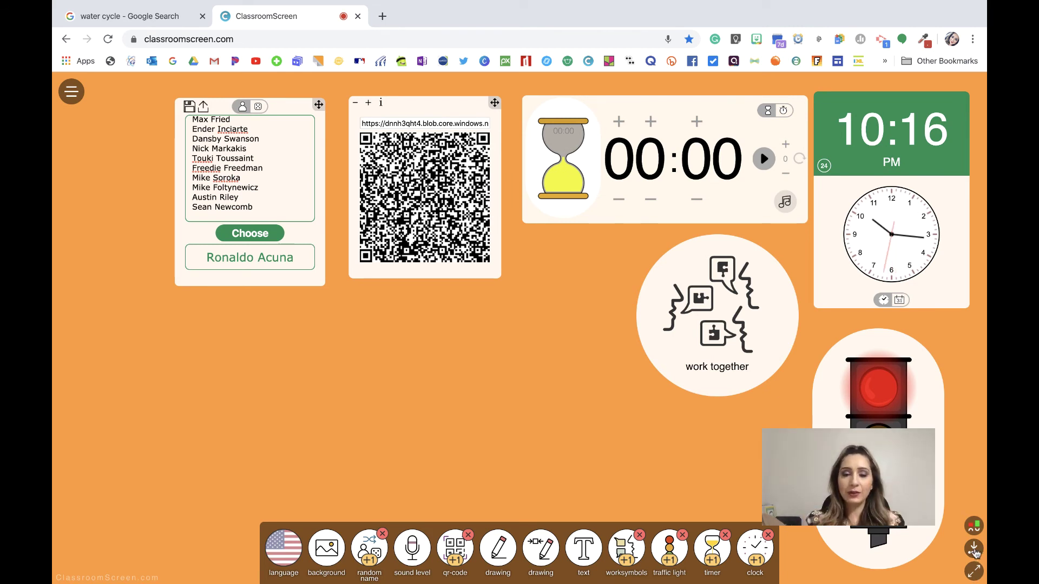
left_click(974, 549)
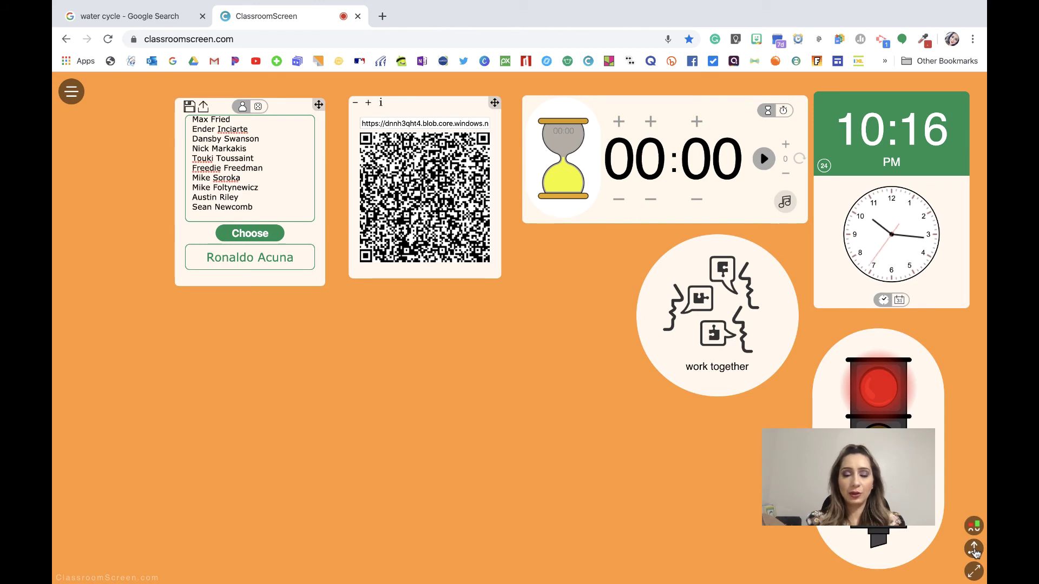
left_click(973, 549)
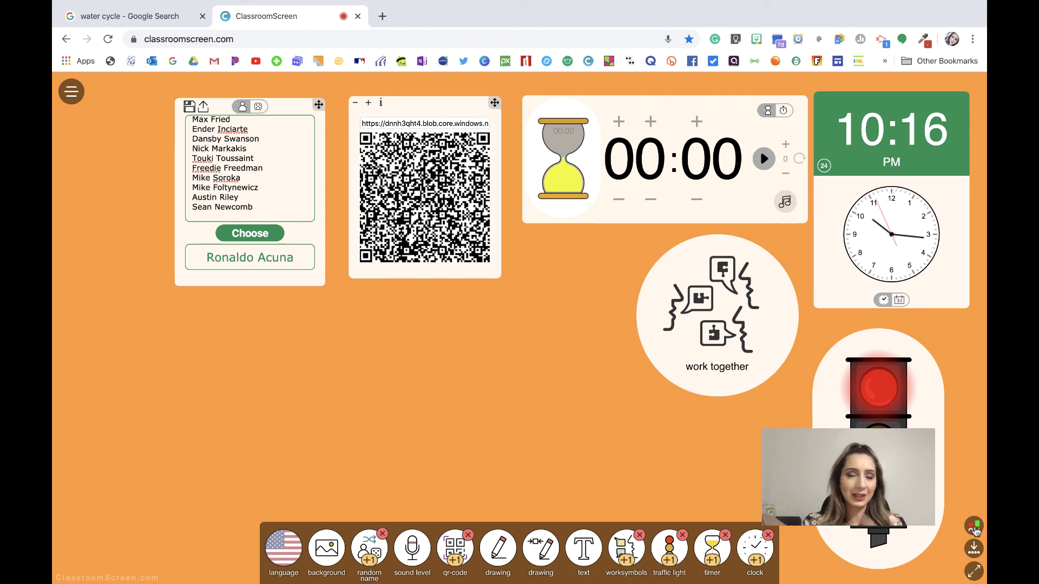
Step: Open ExitPoll in a new tab and vote once on each of the five faces
left_click(973, 527)
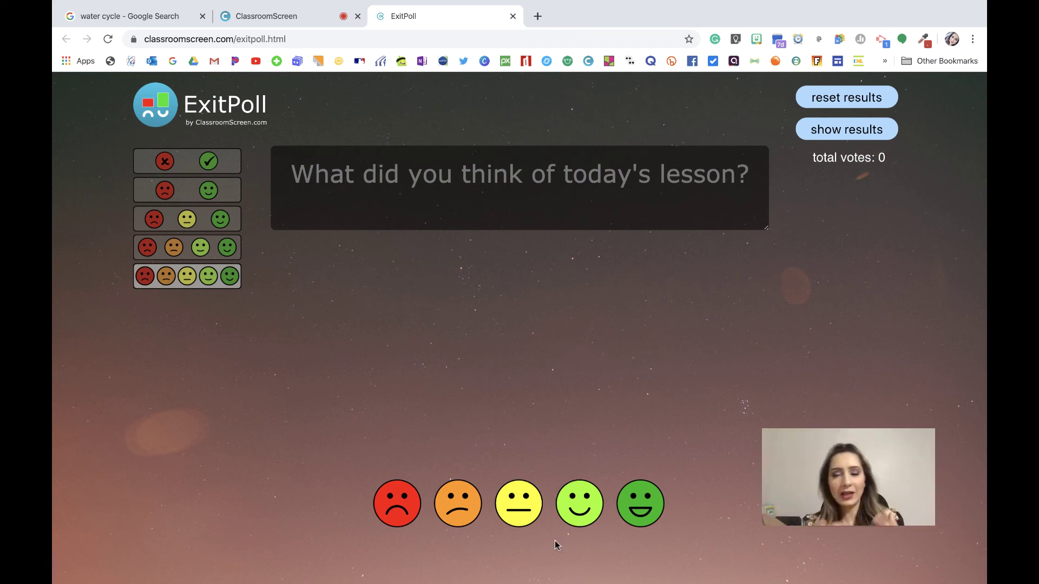
left_click(587, 504)
left_click(458, 508)
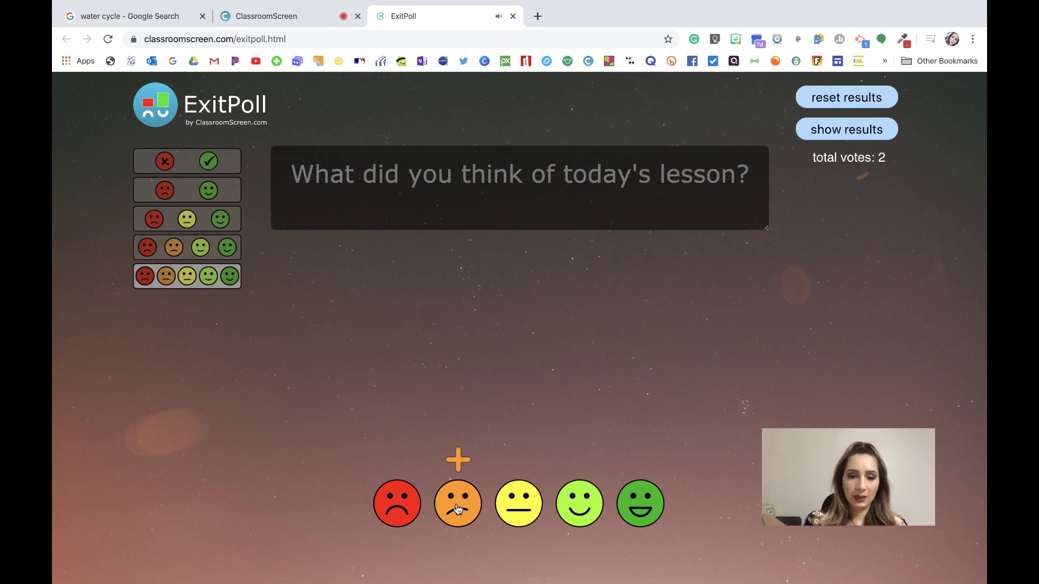
left_click(418, 511)
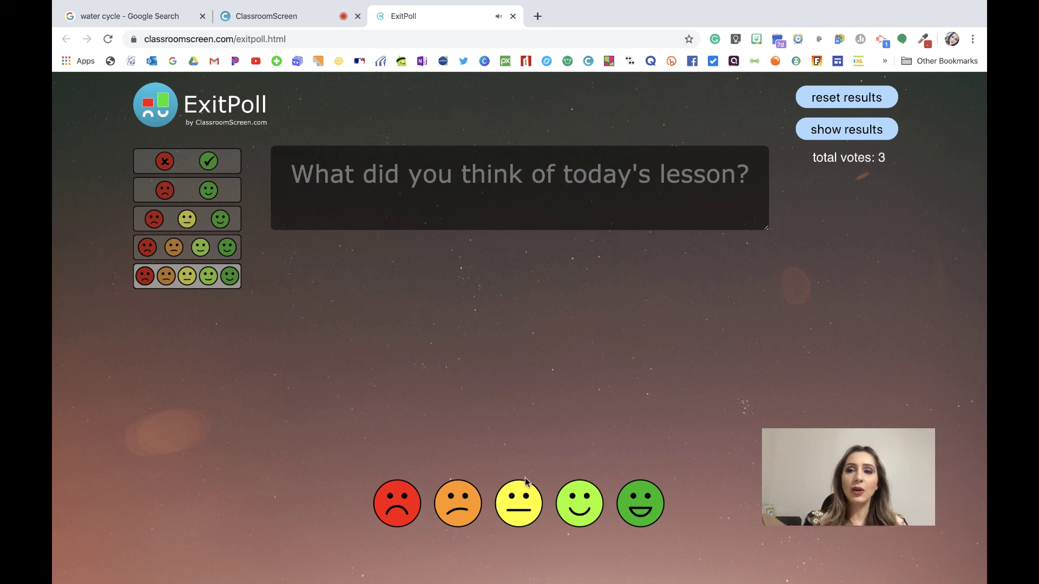
left_click(632, 503)
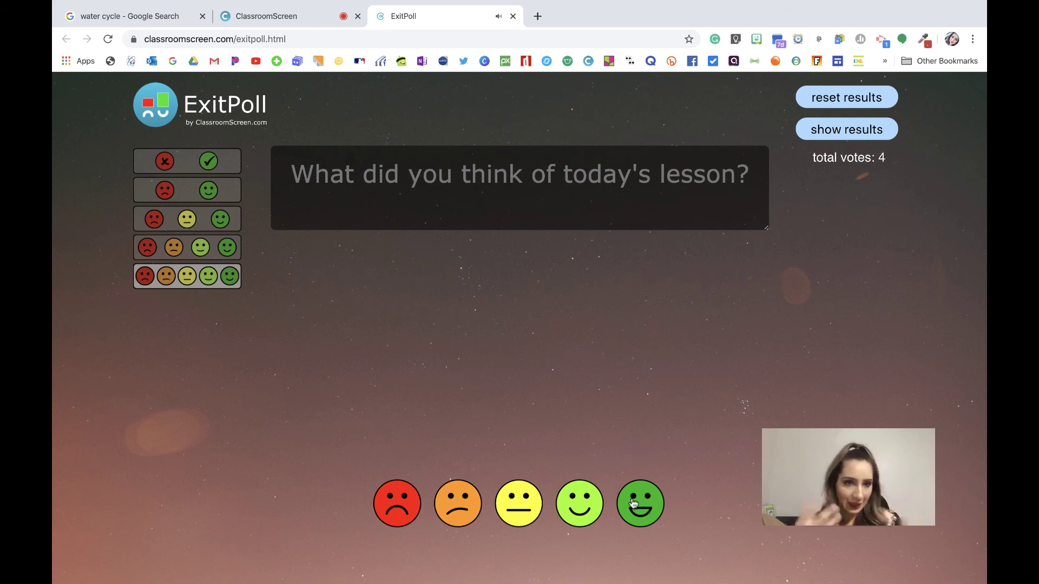
left_click(588, 514)
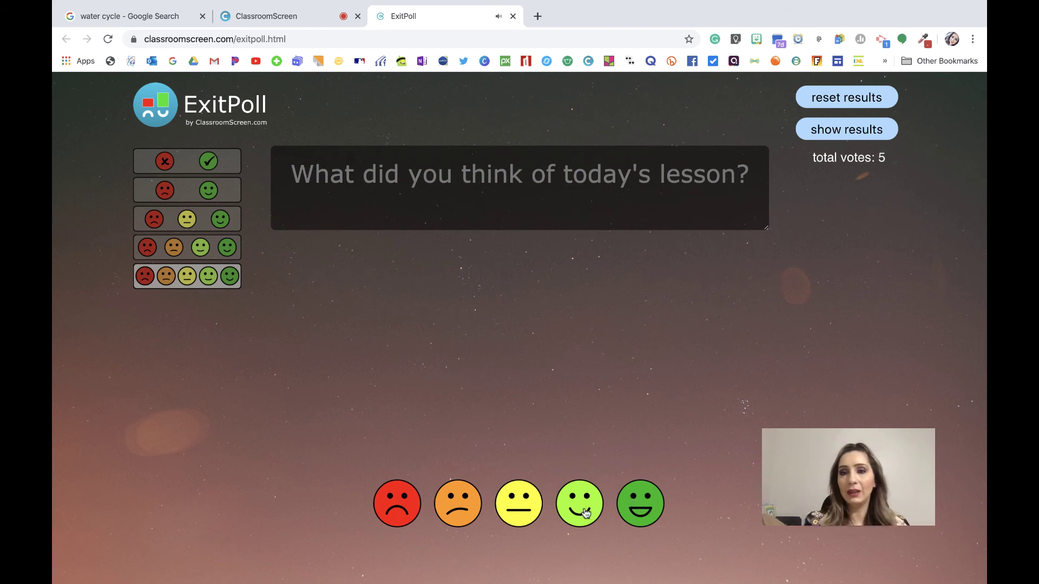
left_click(522, 512)
Step: Add two more yellow votes and four more dark-green votes
left_click(522, 513)
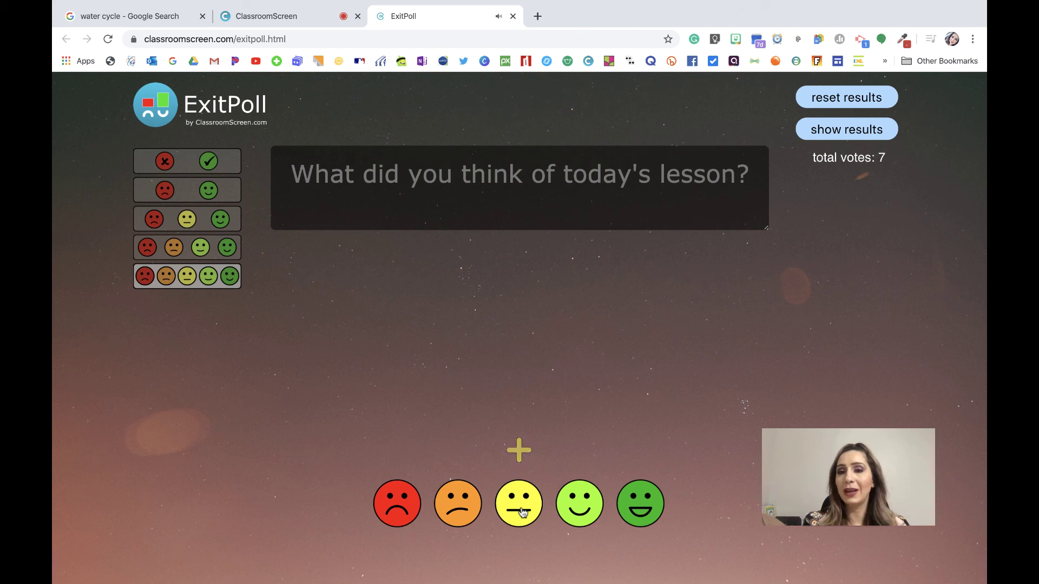
left_click(522, 512)
left_click(640, 513)
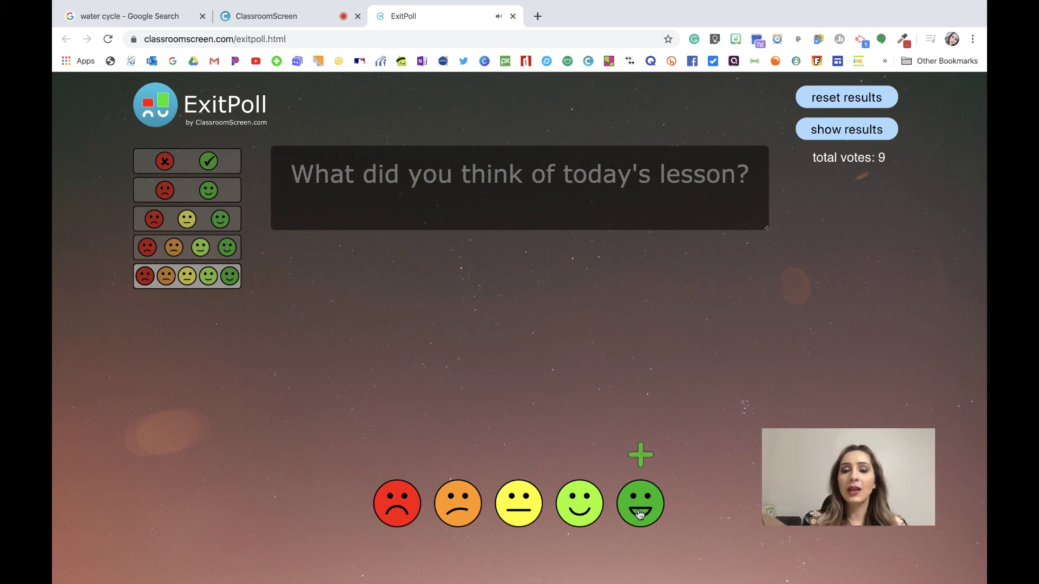
left_click(640, 514)
left_click(639, 514)
left_click(640, 514)
left_click(640, 514)
left_click(640, 514)
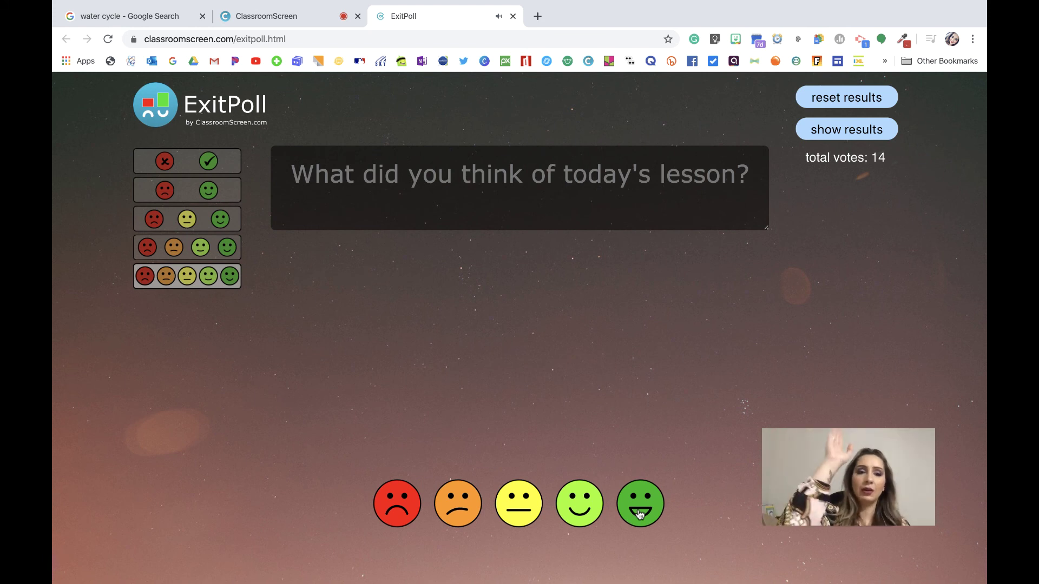
Step: Try the two-choice poll options, settle on three faces, and show the 1/3/7 results chart
left_click(215, 164)
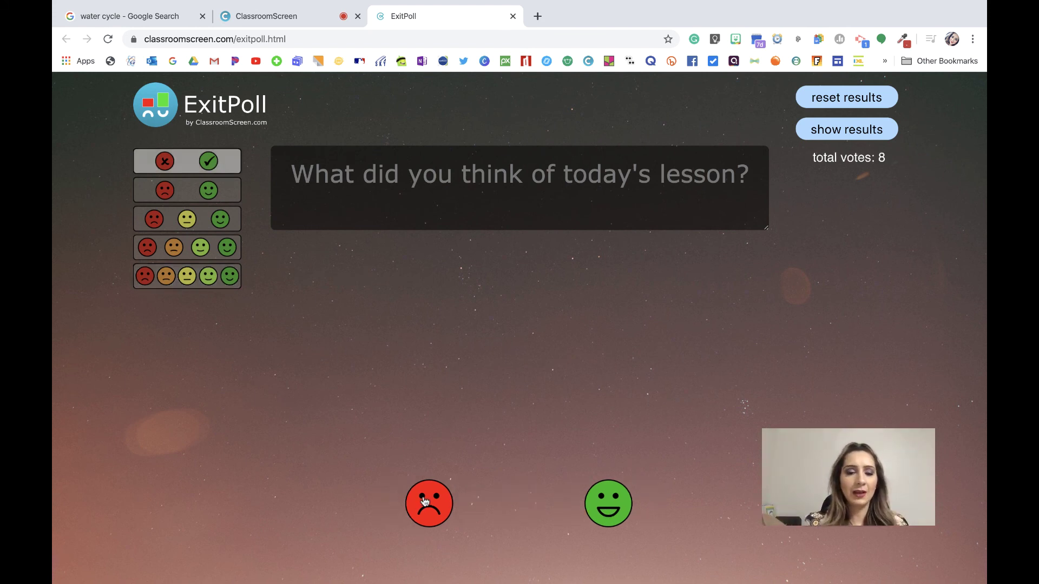
left_click(221, 171)
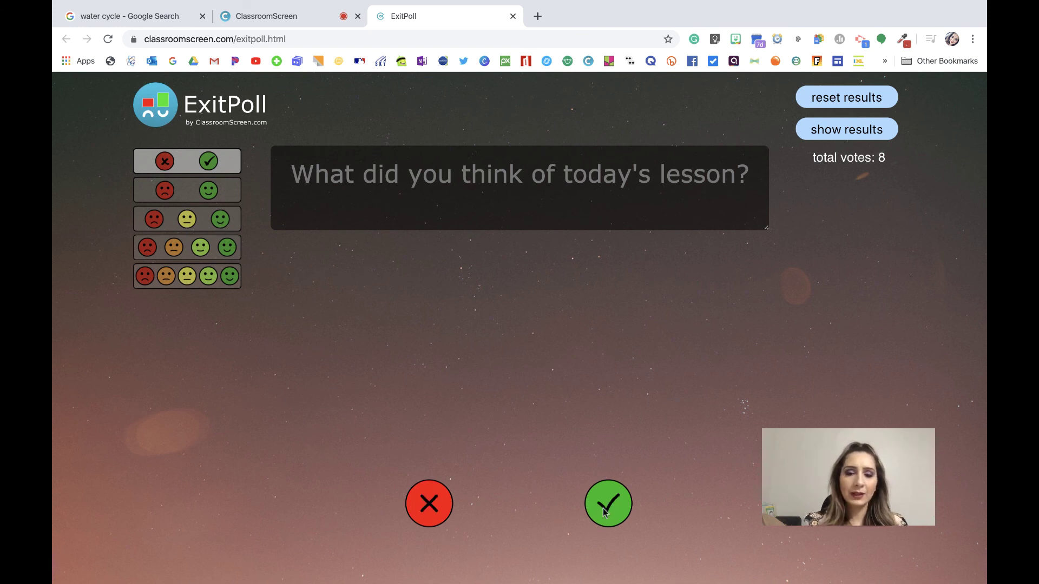
left_click(221, 223)
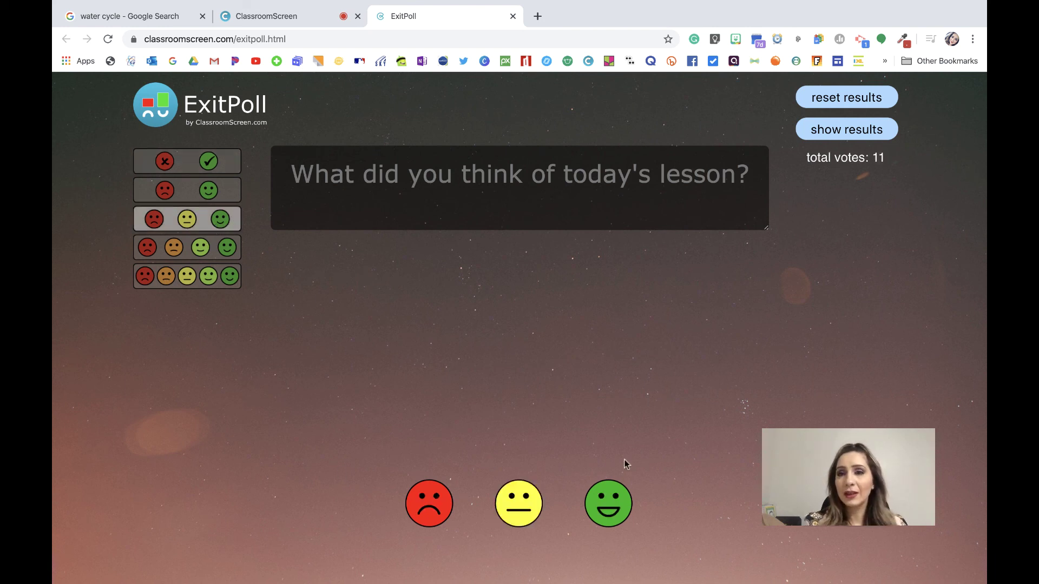
left_click(854, 132)
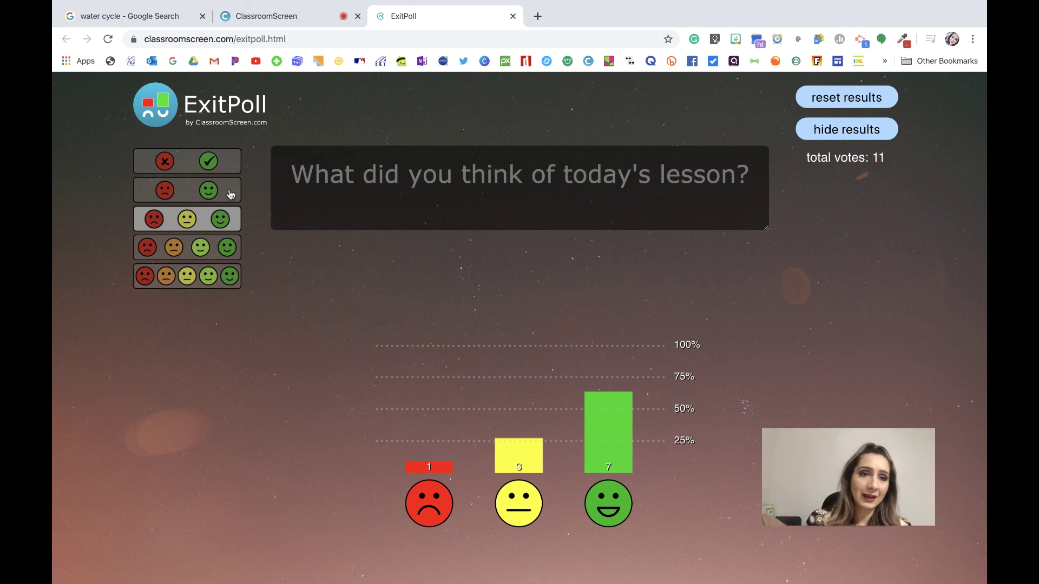
Step: Return to the ClassroomScreen tab showing the orange board, leaving ExitPoll results open
left_click(291, 22)
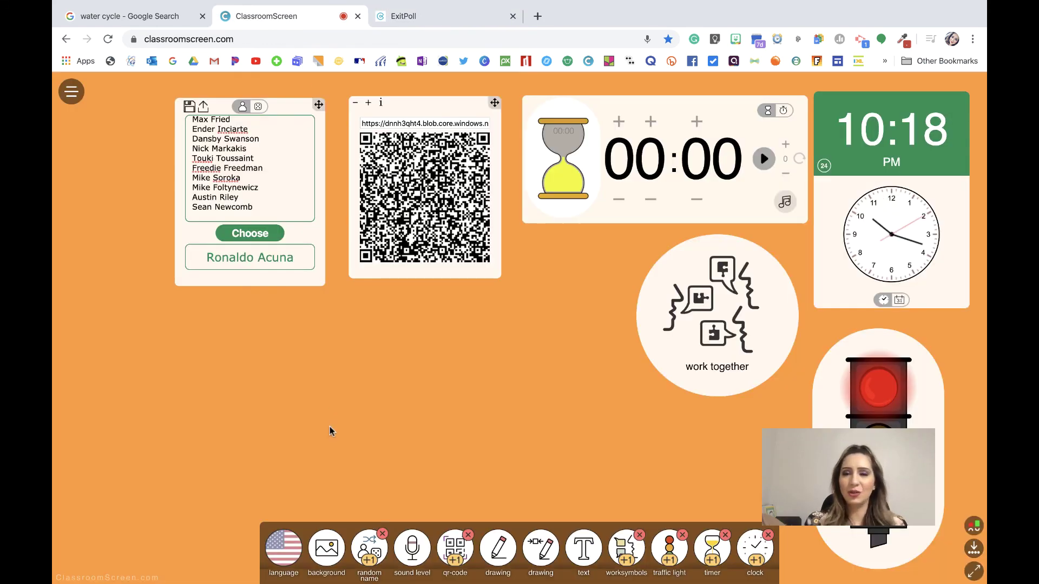